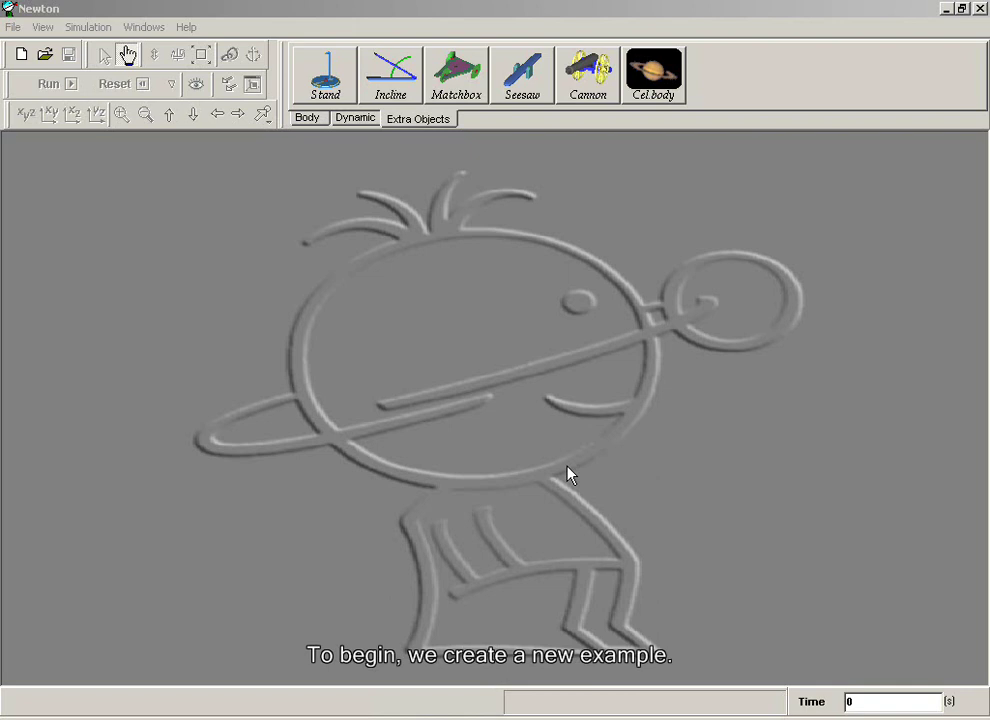
# Create a new simulation and make its default table invisible
pyautogui.click(22, 56)
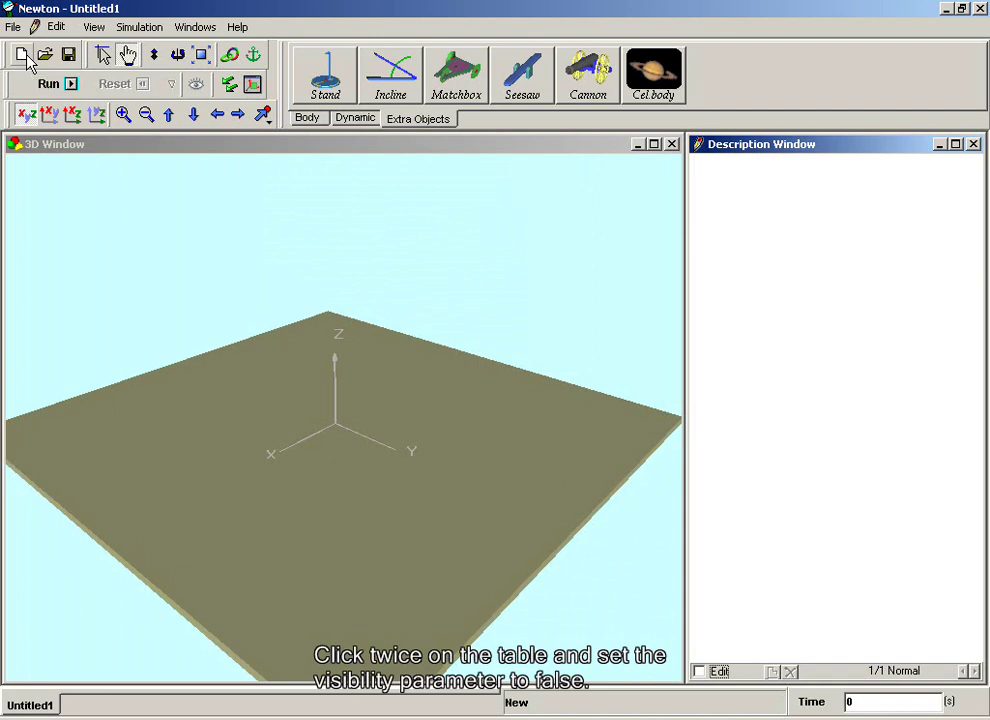
pyautogui.doubleClick(460, 431)
pyautogui.click(649, 314)
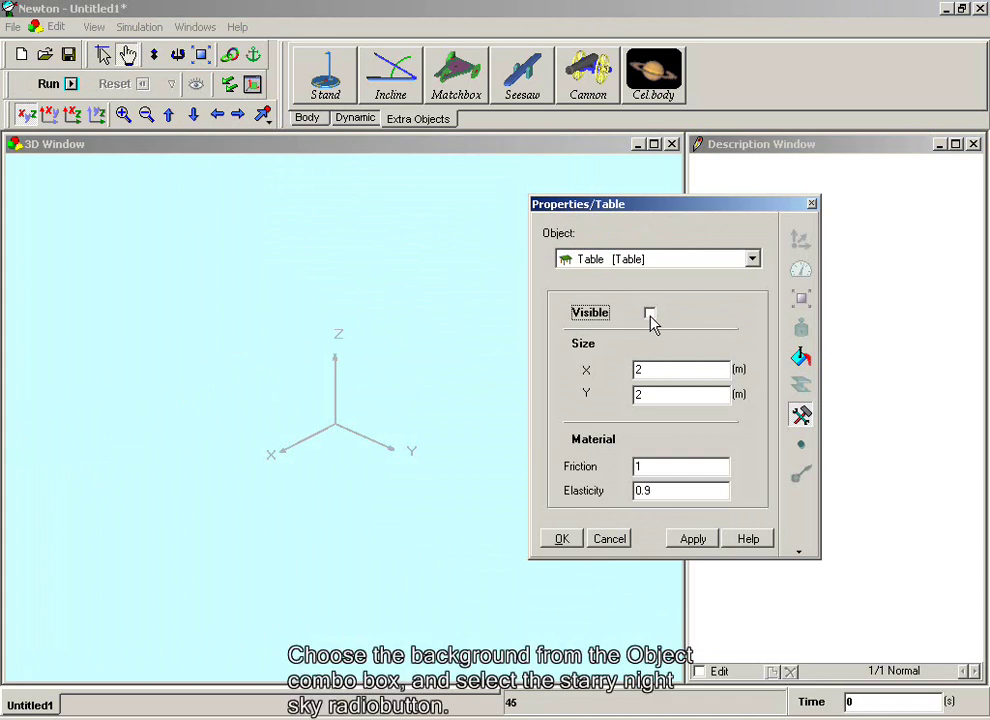
# Set the scene background to Starry night sky and accept the properties
pyautogui.click(752, 259)
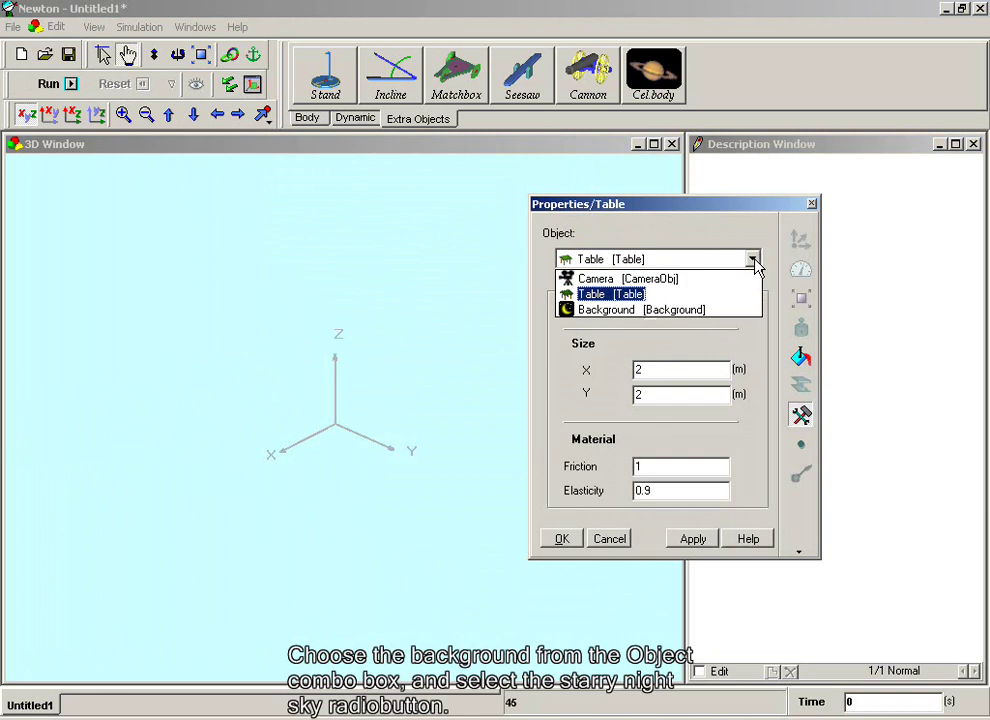
pyautogui.click(665, 312)
pyautogui.click(595, 437)
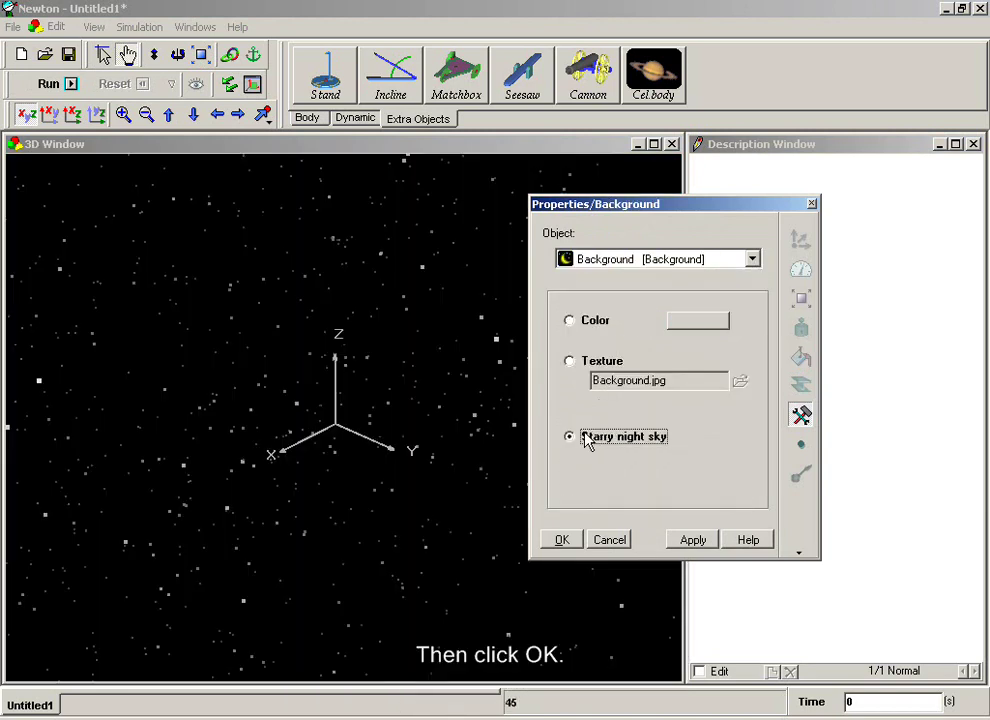
pyautogui.click(558, 540)
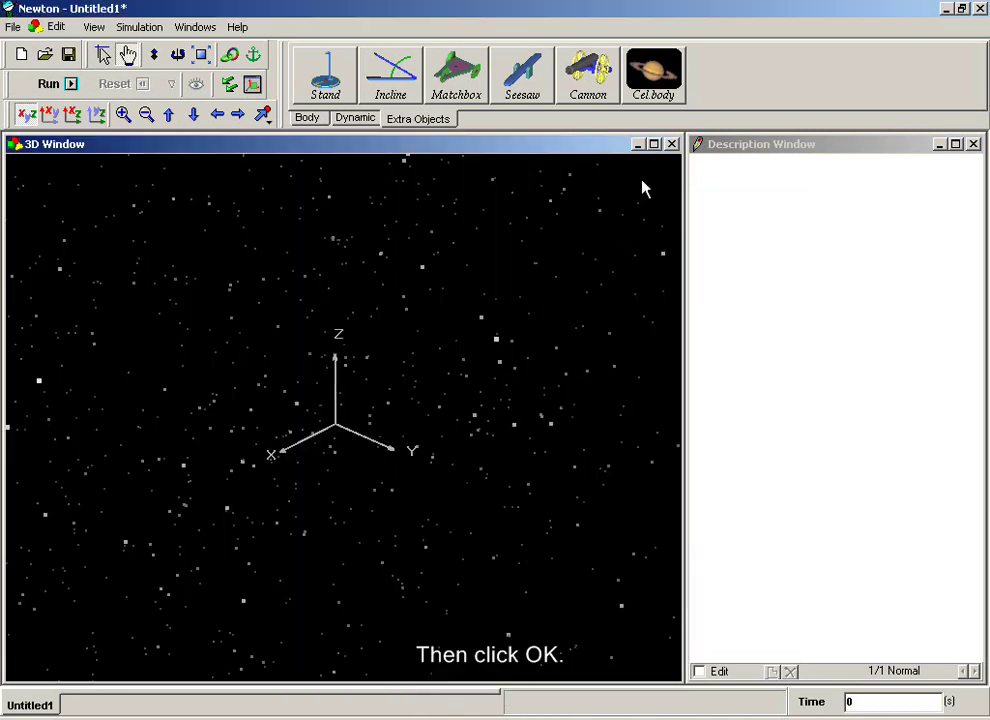
# Enlarge the 3D window and set the scene's size dimension to 1e12 m
pyautogui.click(653, 145)
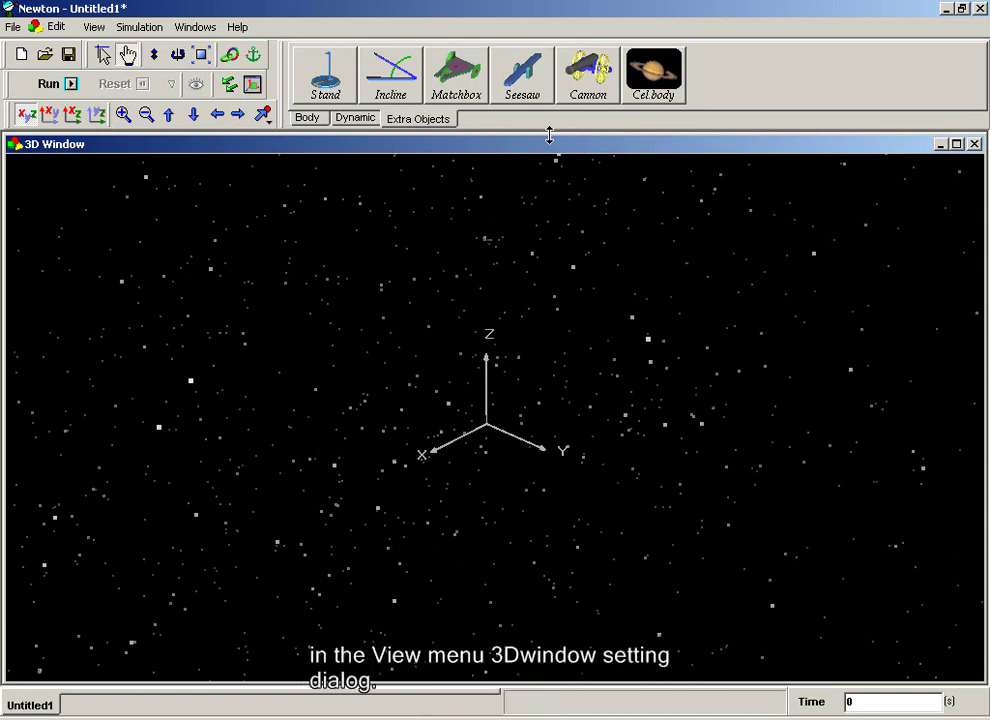
pyautogui.click(254, 94)
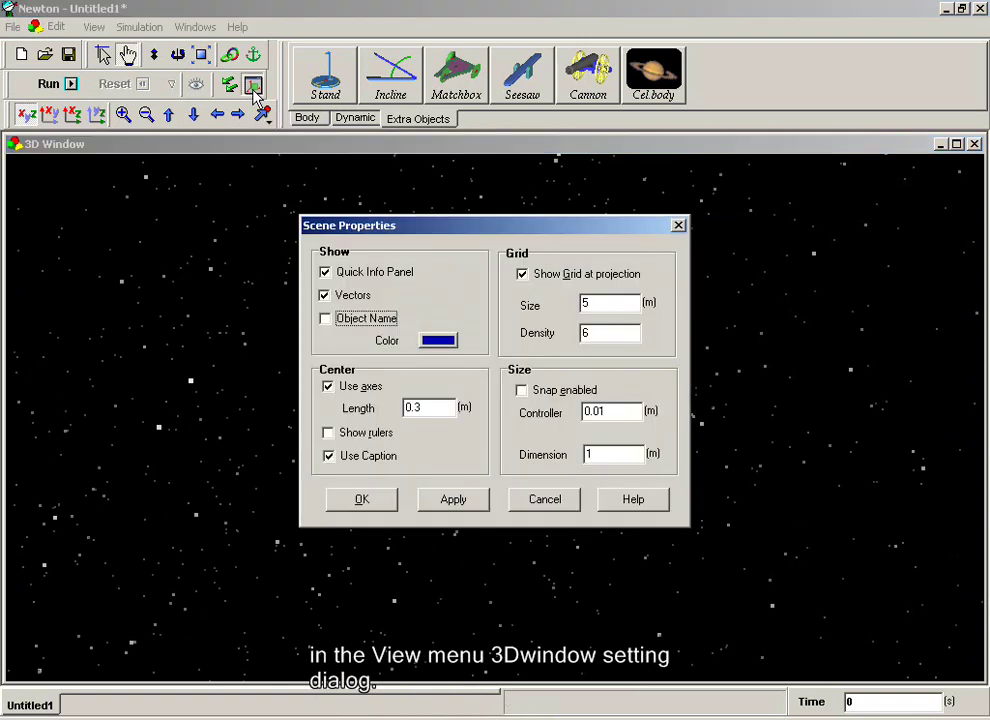
pyautogui.click(616, 455)
pyautogui.write('e12')
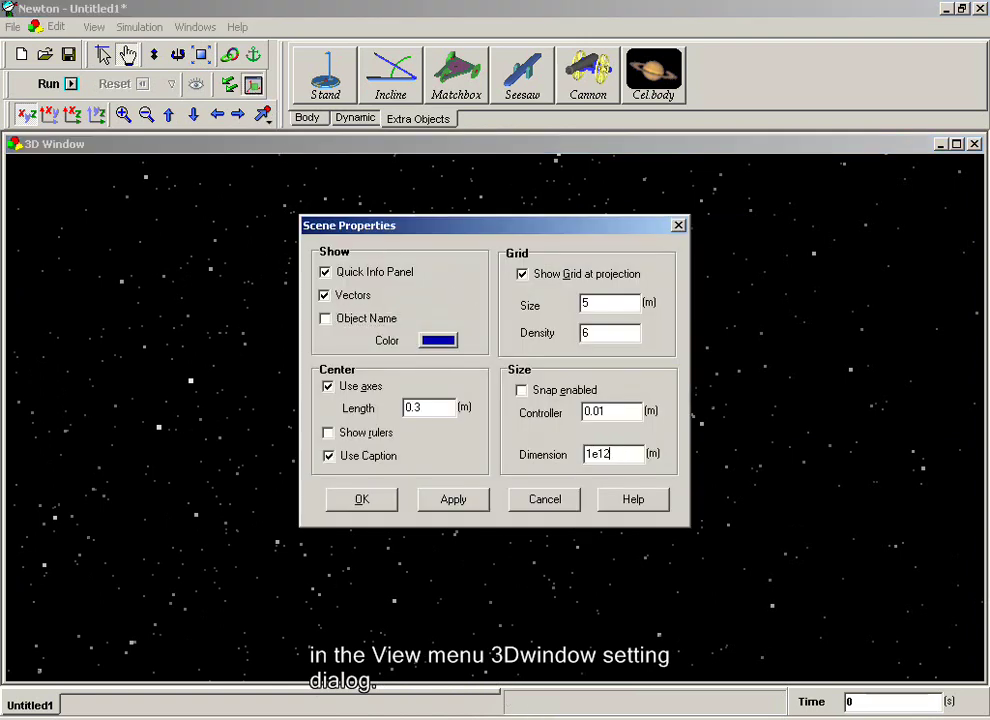
pyautogui.click(389, 501)
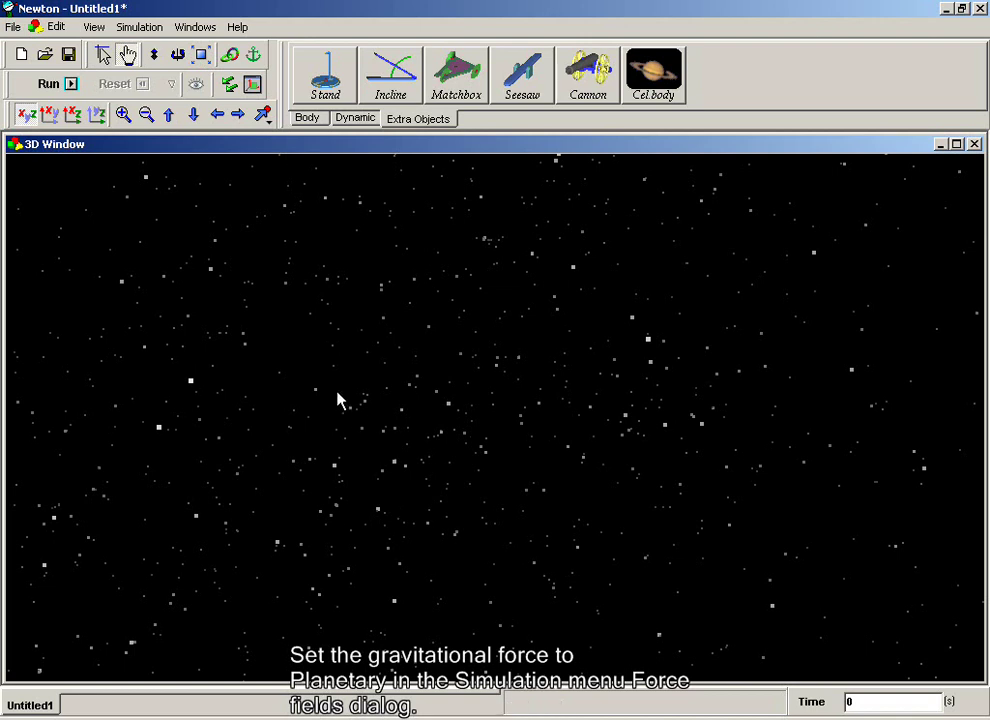
# Set the gravity force field to Planetary
pyautogui.click(229, 86)
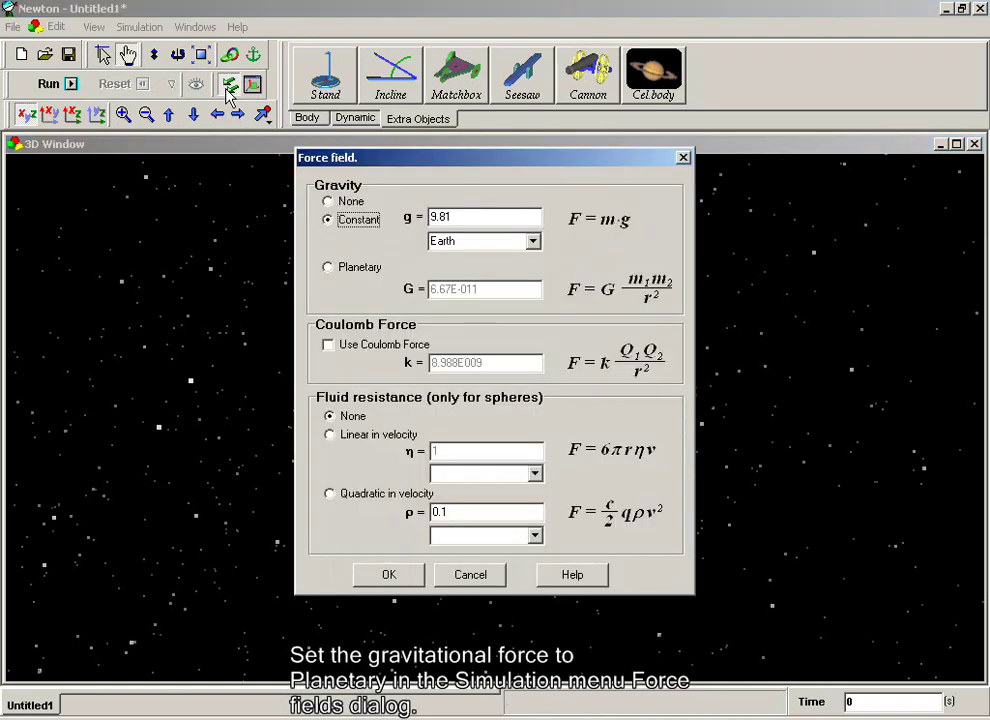
pyautogui.click(333, 270)
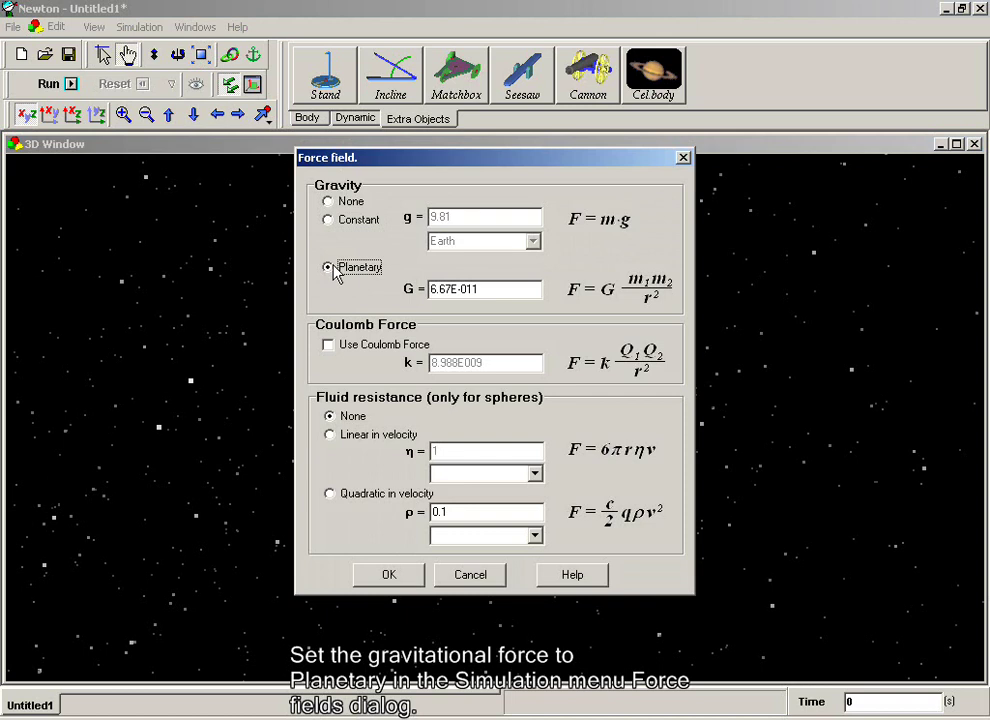
pyautogui.click(387, 574)
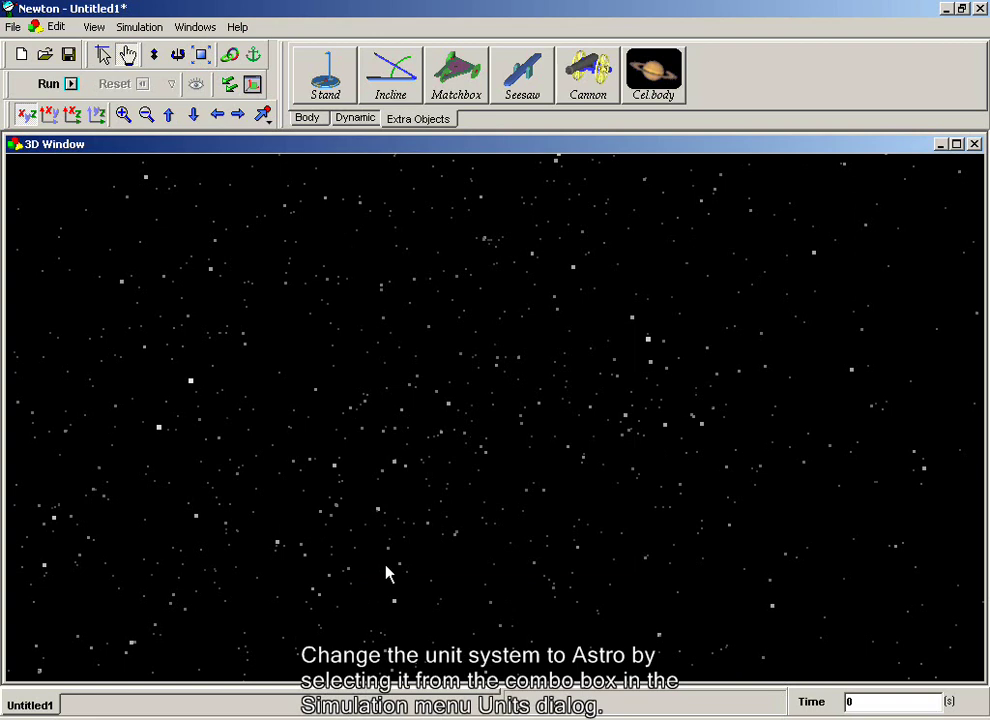
# Change the simulation's unit system to Astro
pyautogui.click(140, 27)
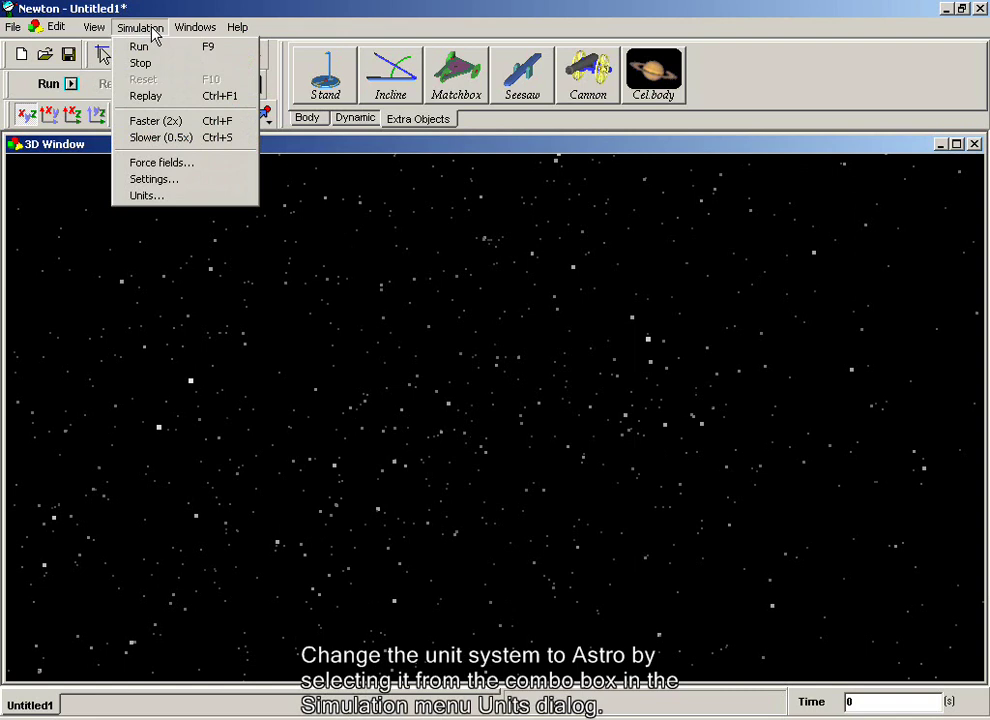
pyautogui.click(158, 195)
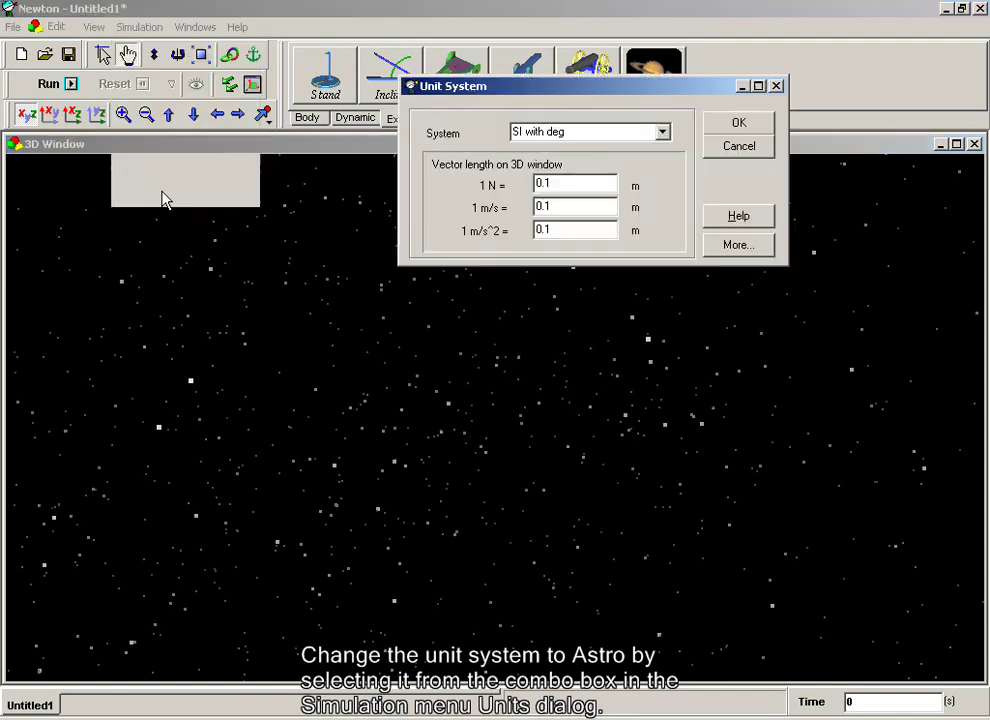
pyautogui.click(663, 133)
pyautogui.click(634, 188)
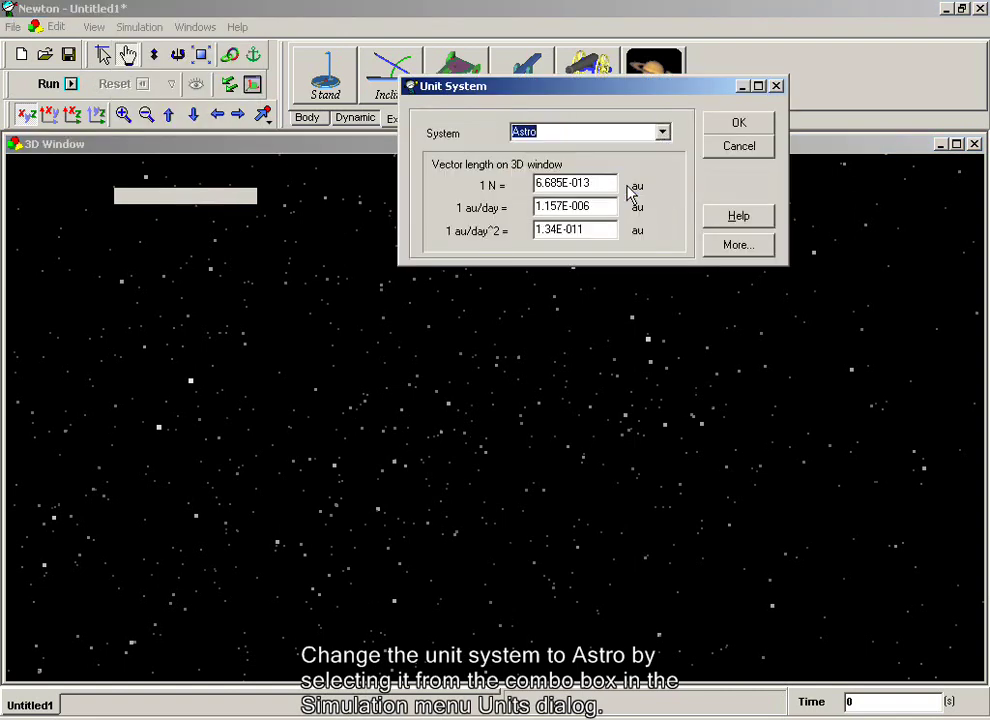
pyautogui.click(740, 125)
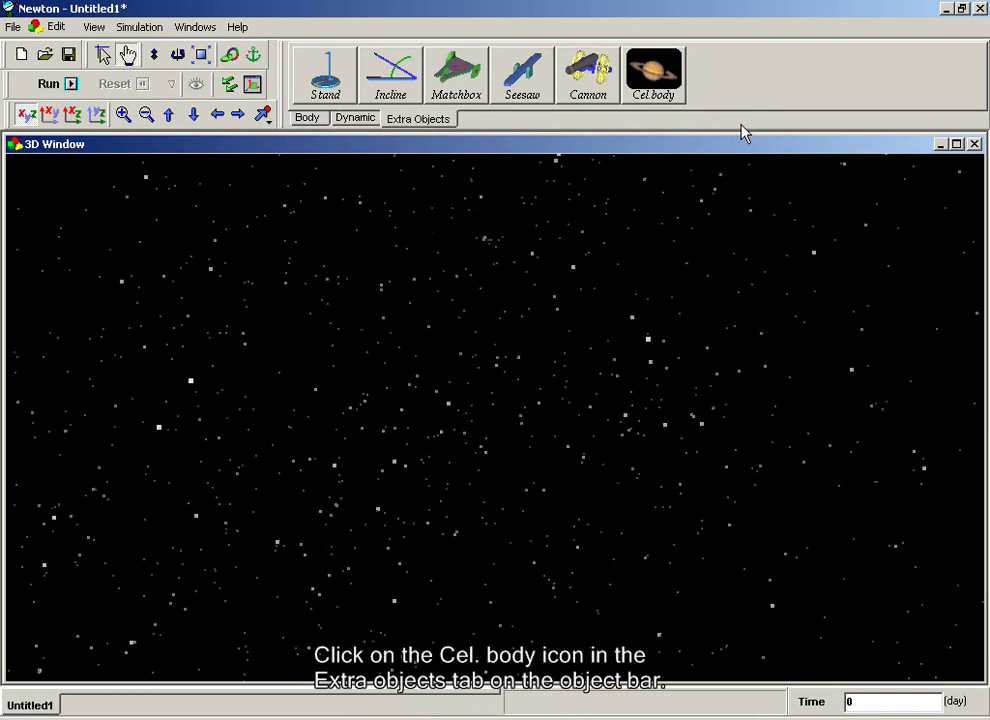
# Add a celestial body to the scene and define it as the Sun
pyautogui.click(668, 88)
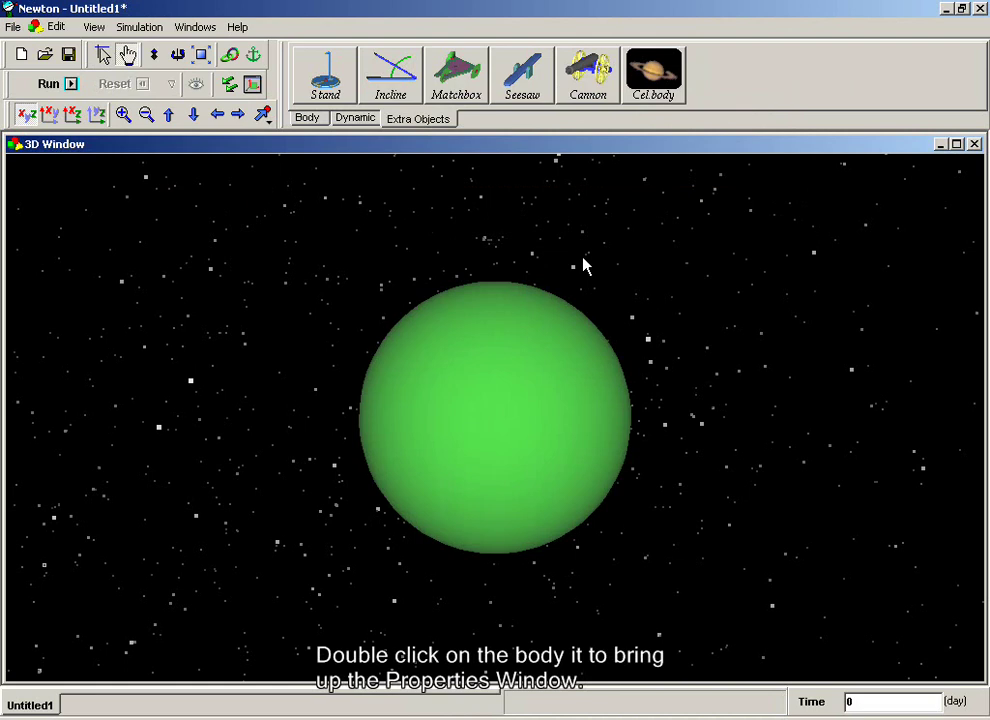
pyautogui.doubleClick(509, 421)
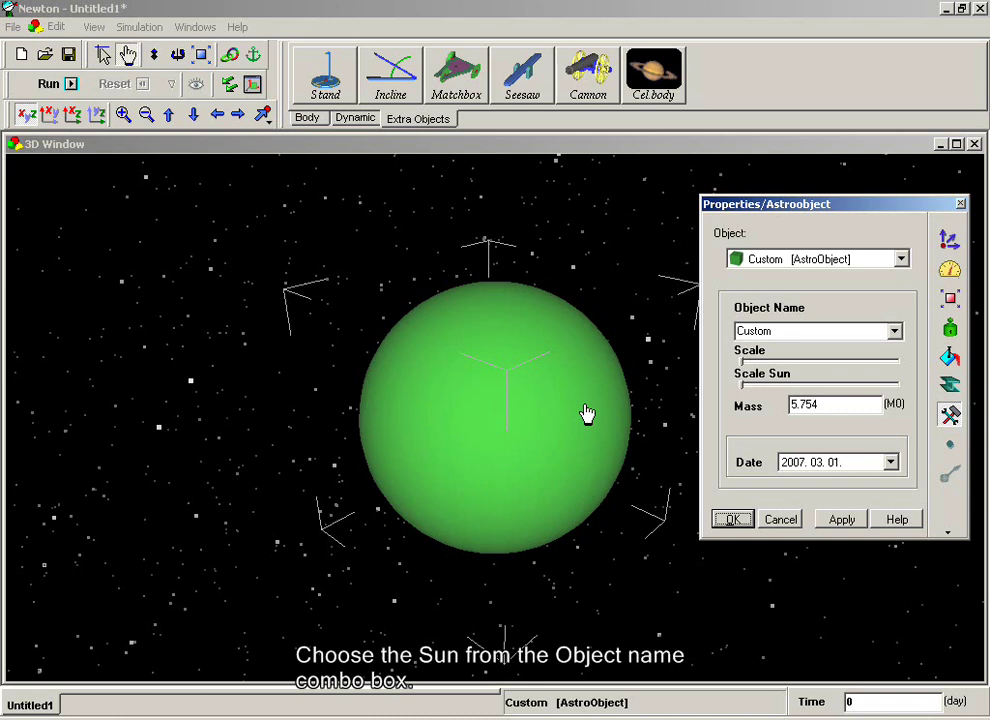
pyautogui.click(896, 333)
pyautogui.click(865, 364)
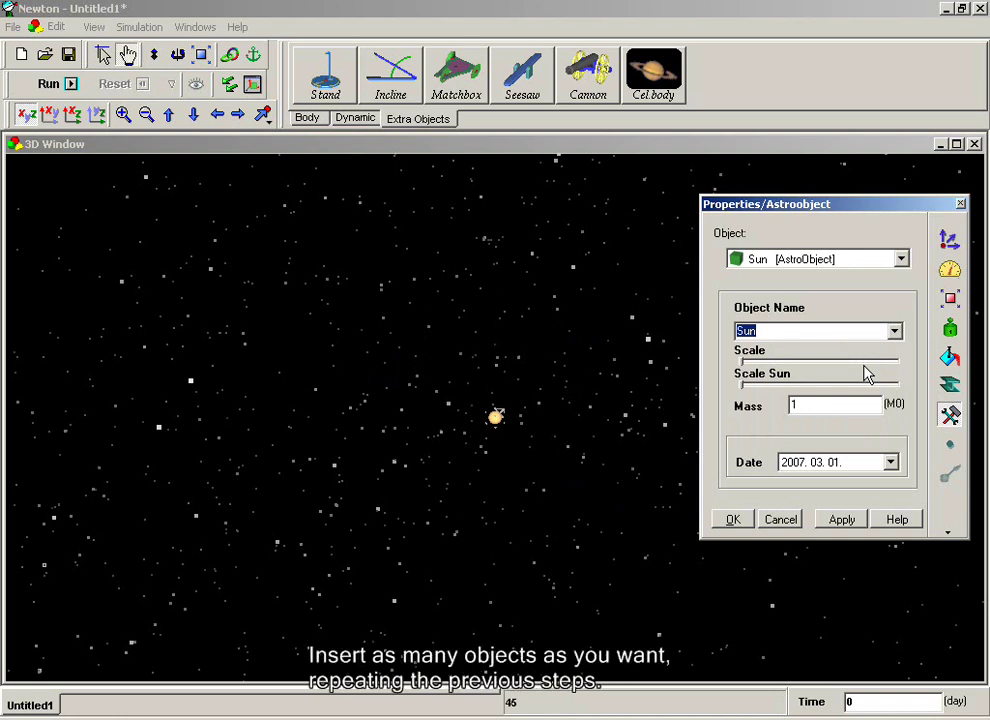
# Add another celestial body and define it as Mercury
pyautogui.click(653, 72)
pyautogui.click(552, 404)
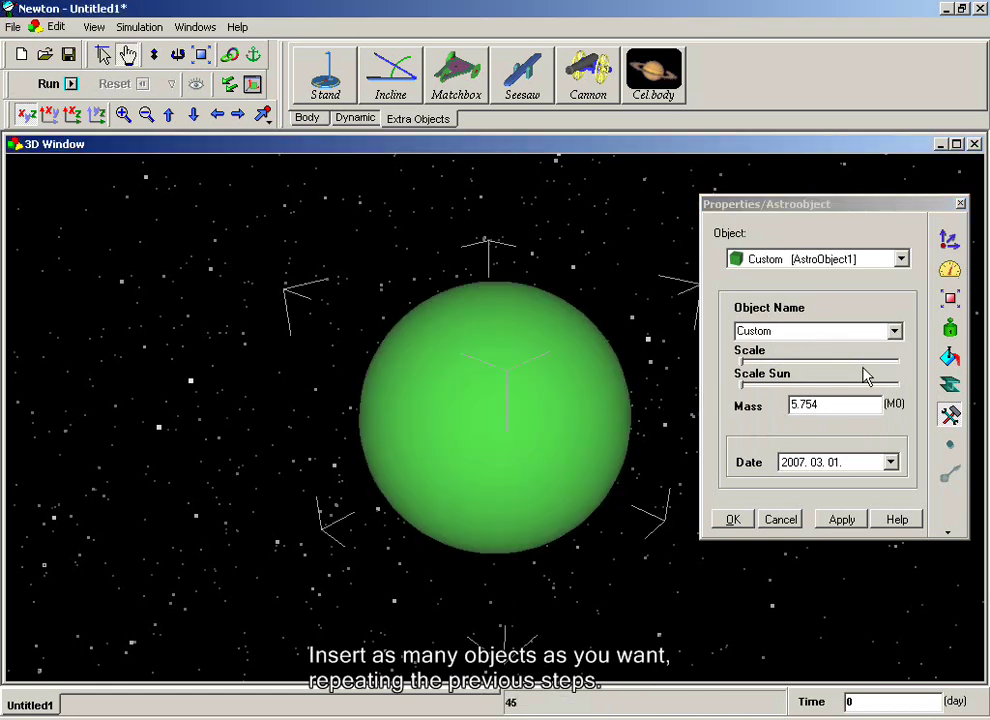
pyautogui.click(894, 331)
pyautogui.click(878, 362)
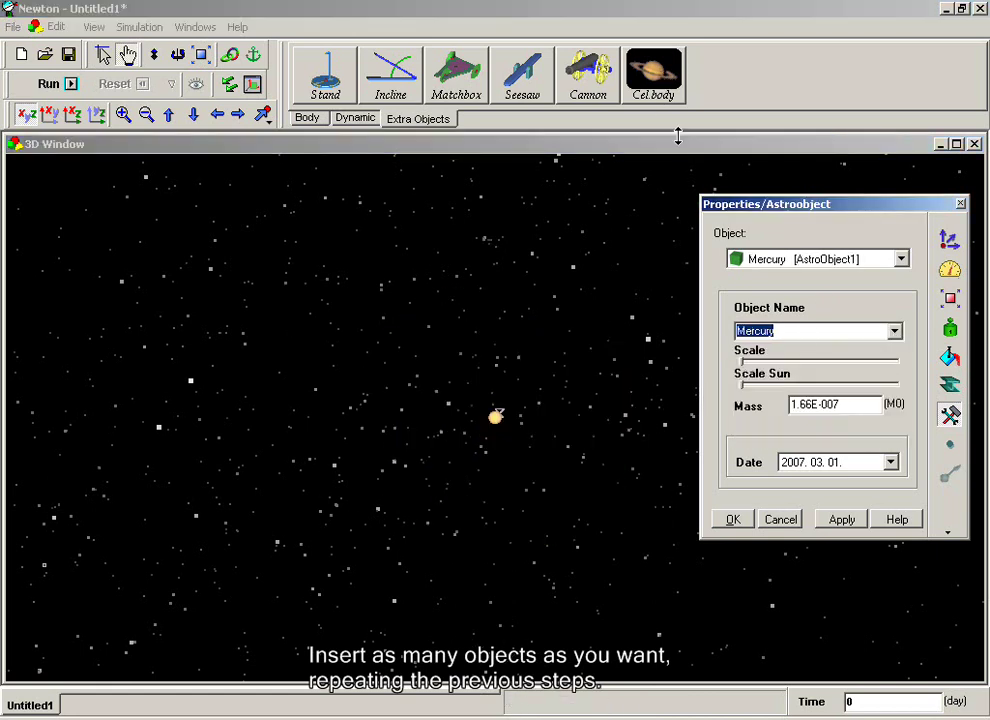
# Add another celestial body and define it as Venus
pyautogui.click(668, 97)
pyautogui.click(577, 498)
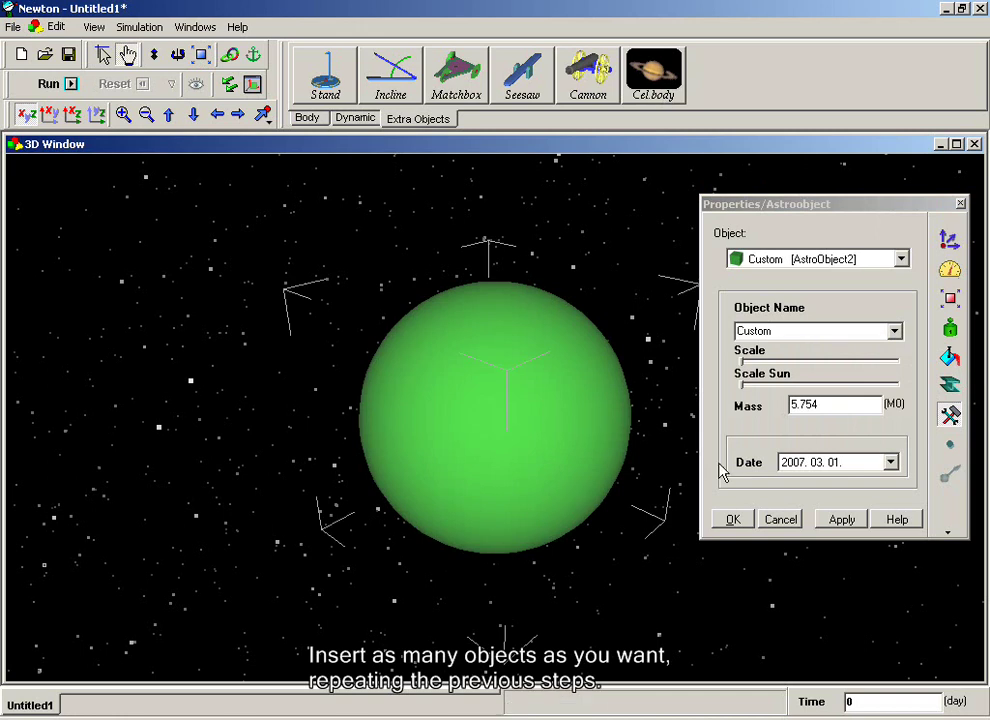
pyautogui.click(894, 333)
pyautogui.click(878, 363)
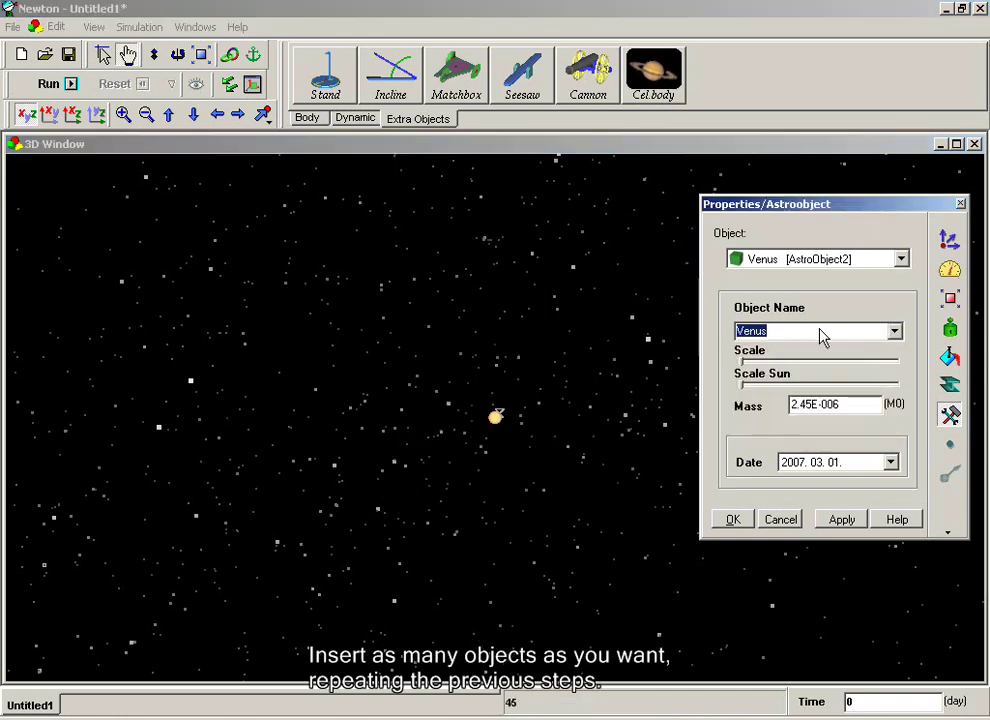
# Add another celestial body and define it as Earth
pyautogui.click(653, 75)
pyautogui.click(563, 431)
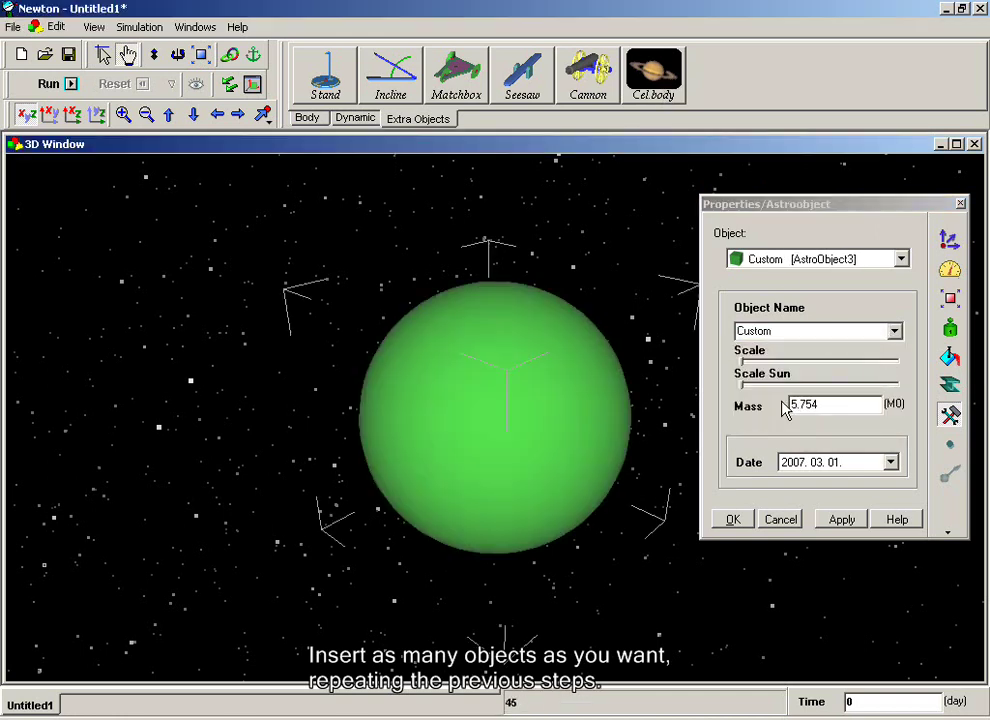
pyautogui.click(894, 332)
pyautogui.click(875, 363)
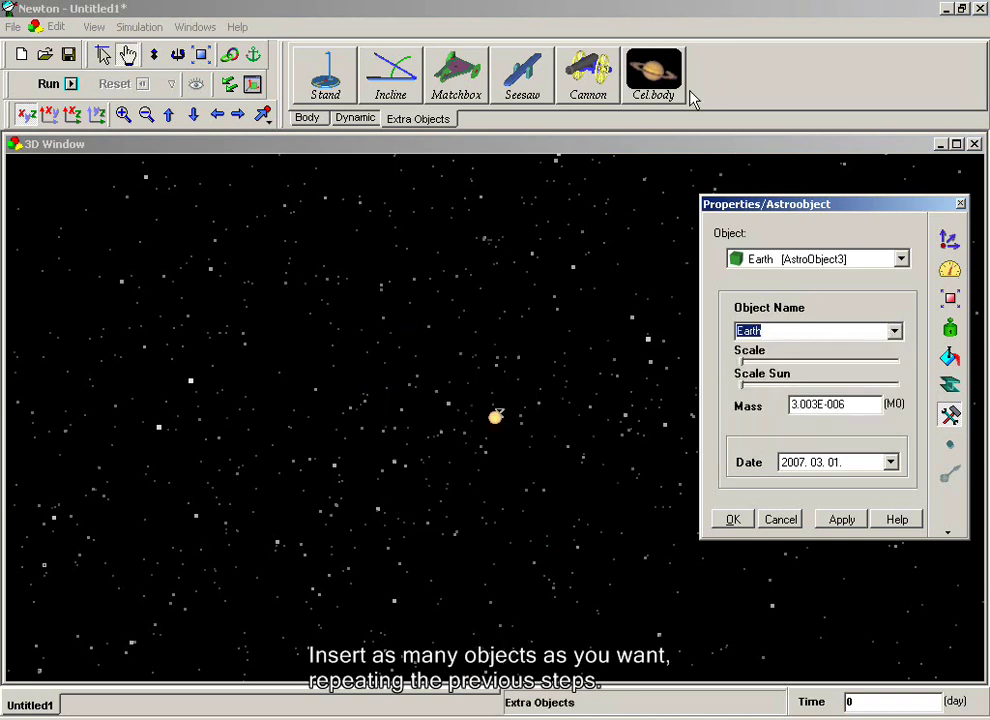
# Add another celestial body, define it as Mars, and accept the properties
pyautogui.click(655, 77)
pyautogui.click(894, 331)
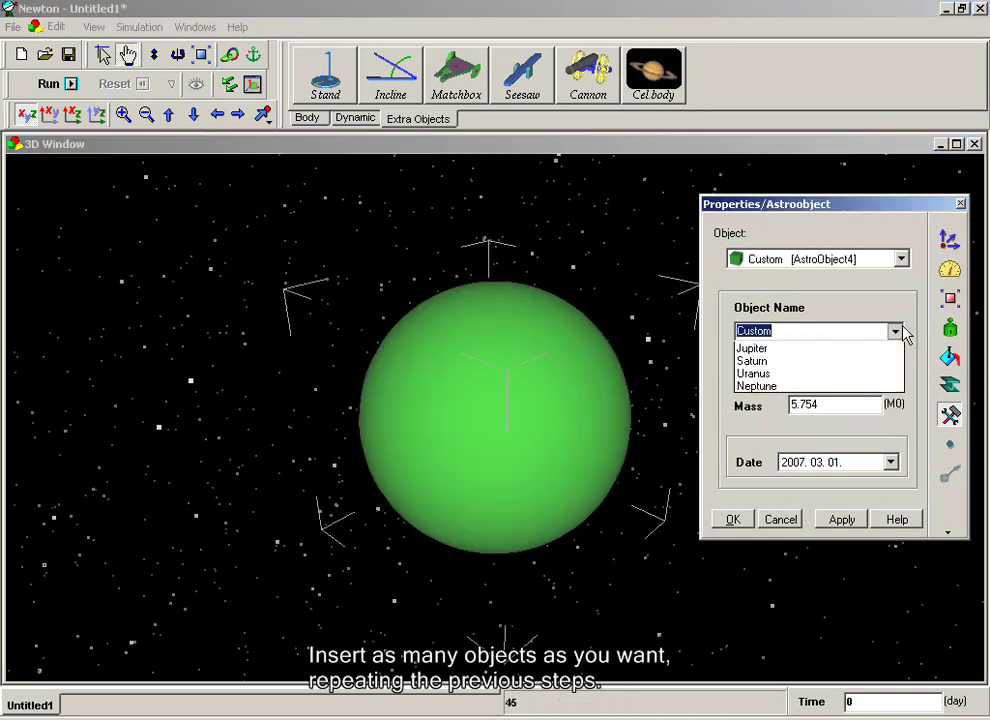
pyautogui.click(858, 363)
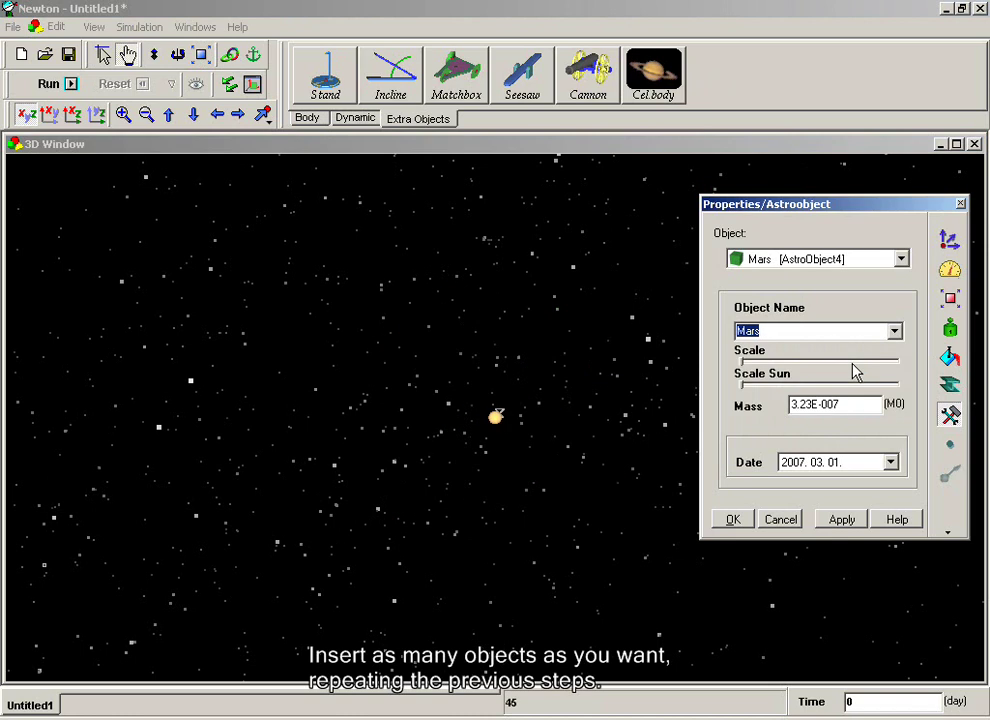
pyautogui.click(731, 519)
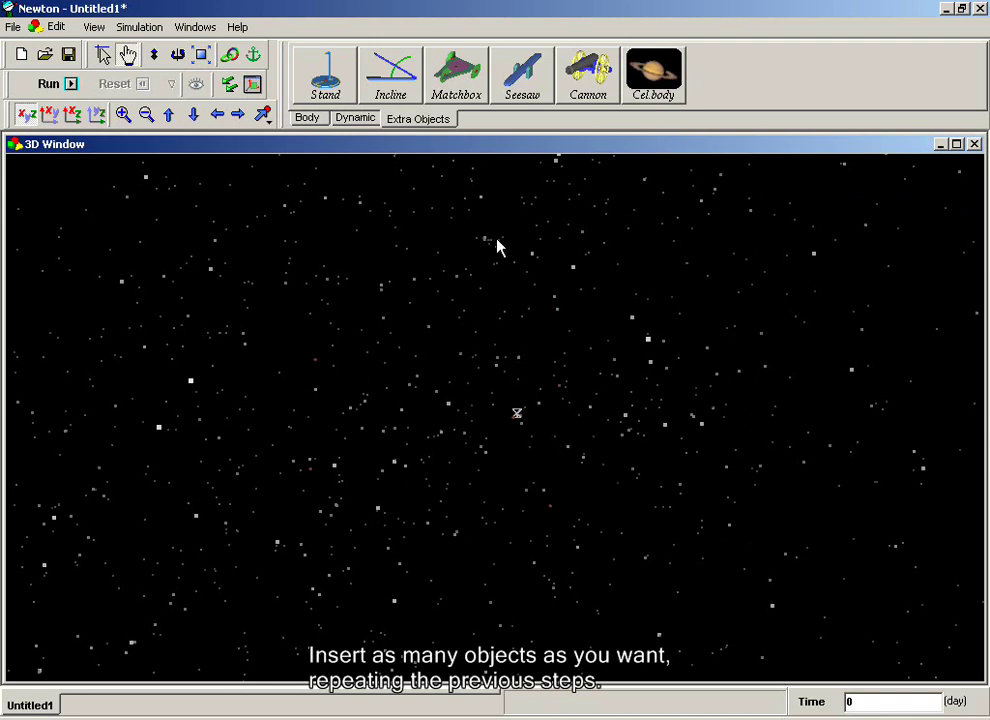
# Enlarge the displayed planets to about a quarter of the Scale range and raise Scale Sun slightly to enlarge the Sun
pyautogui.doubleClick(500, 427)
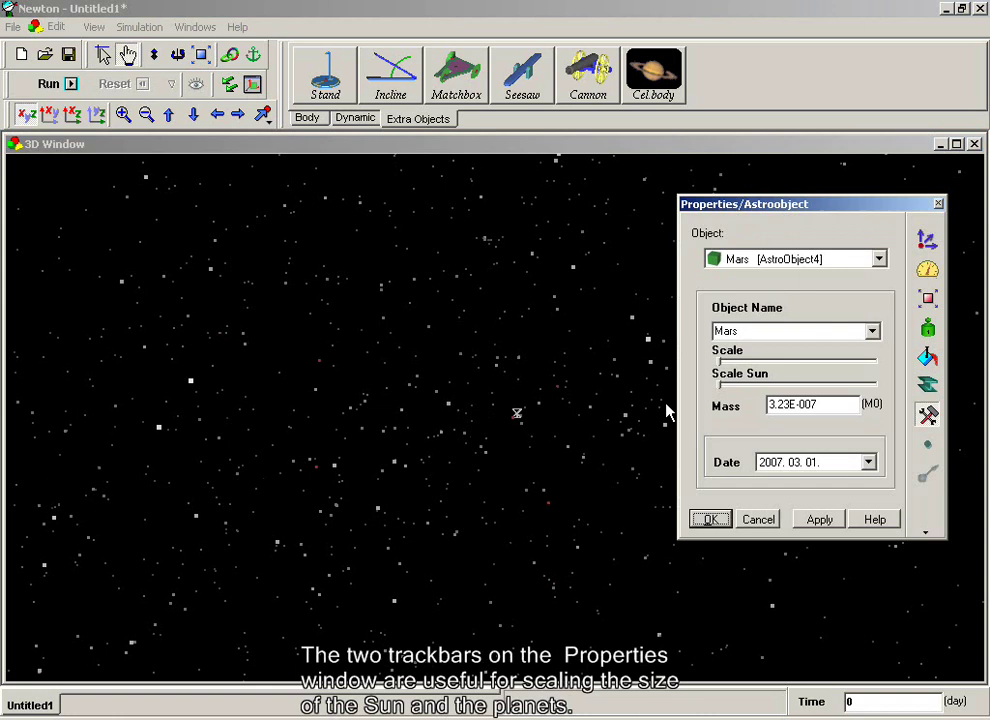
pyautogui.click(722, 366)
pyautogui.moveTo(722, 372); pyautogui.dragTo(762, 372)
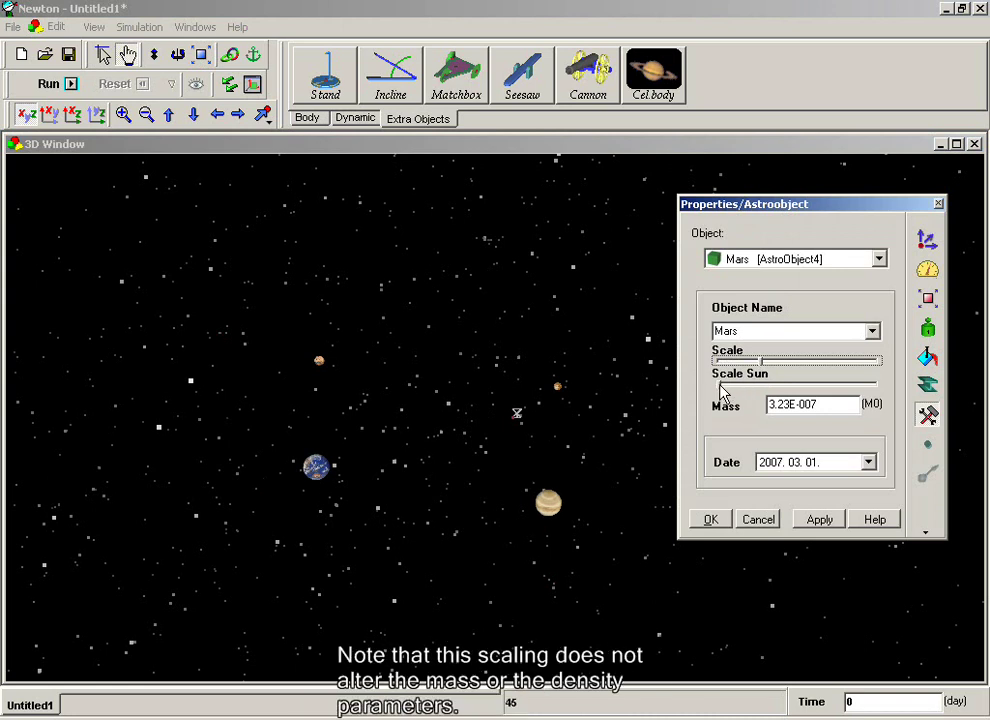
pyautogui.moveTo(720, 384); pyautogui.dragTo(726, 384)
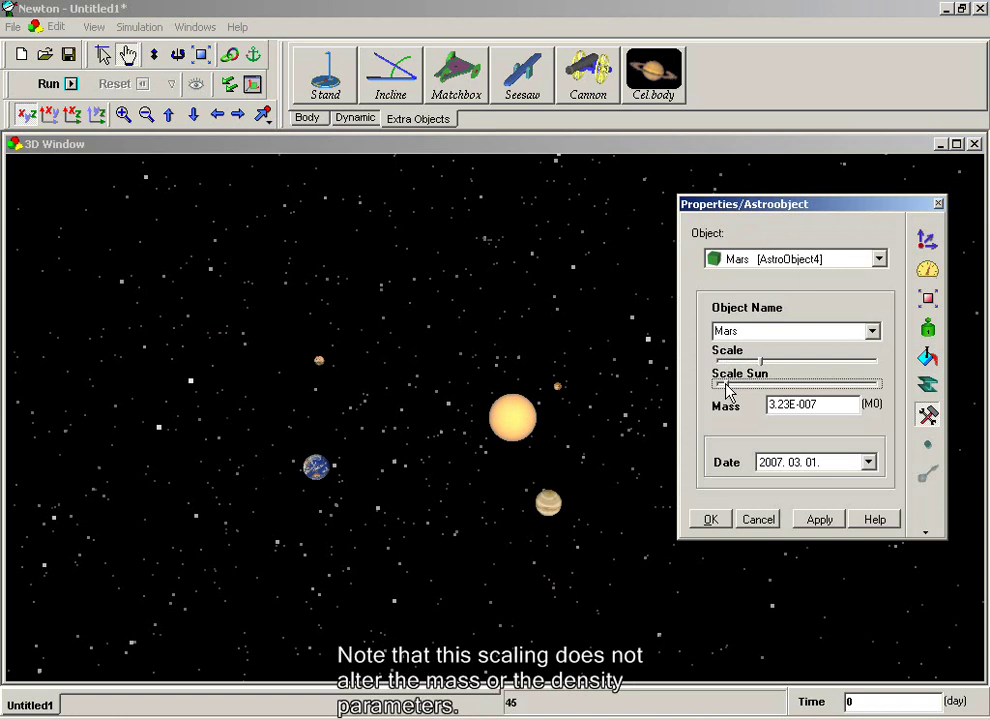
pyautogui.click(697, 521)
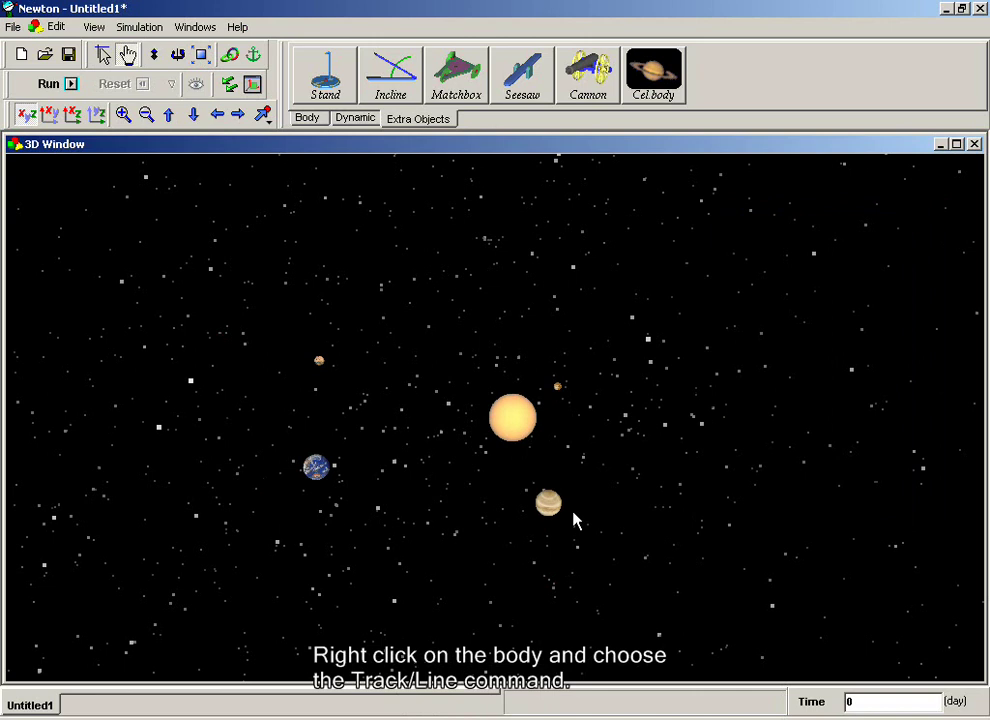
# Turn on the Line track for Venus
pyautogui.rightClick(550, 504)
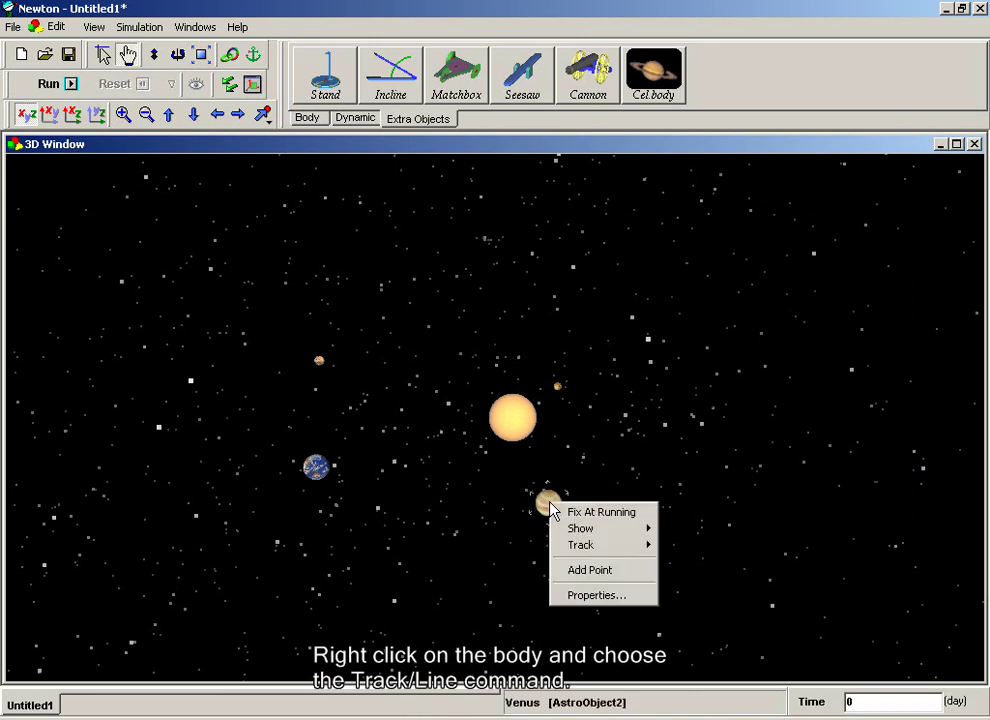
pyautogui.moveTo(580, 553)
pyautogui.click(692, 547)
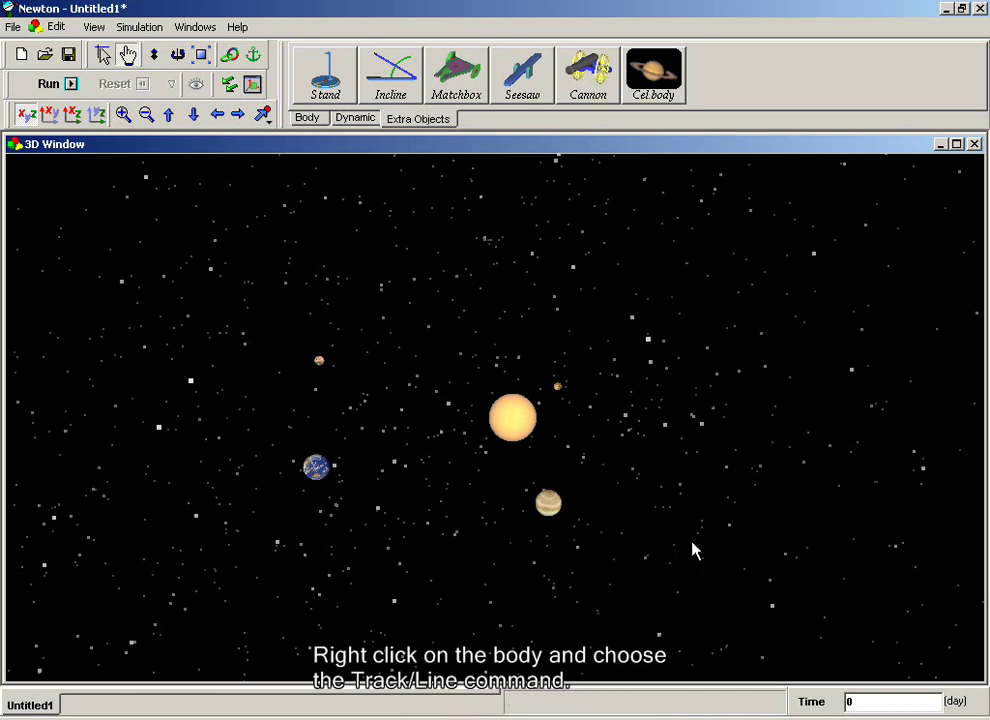
# Turn on the Line track for Earth
pyautogui.click(321, 470)
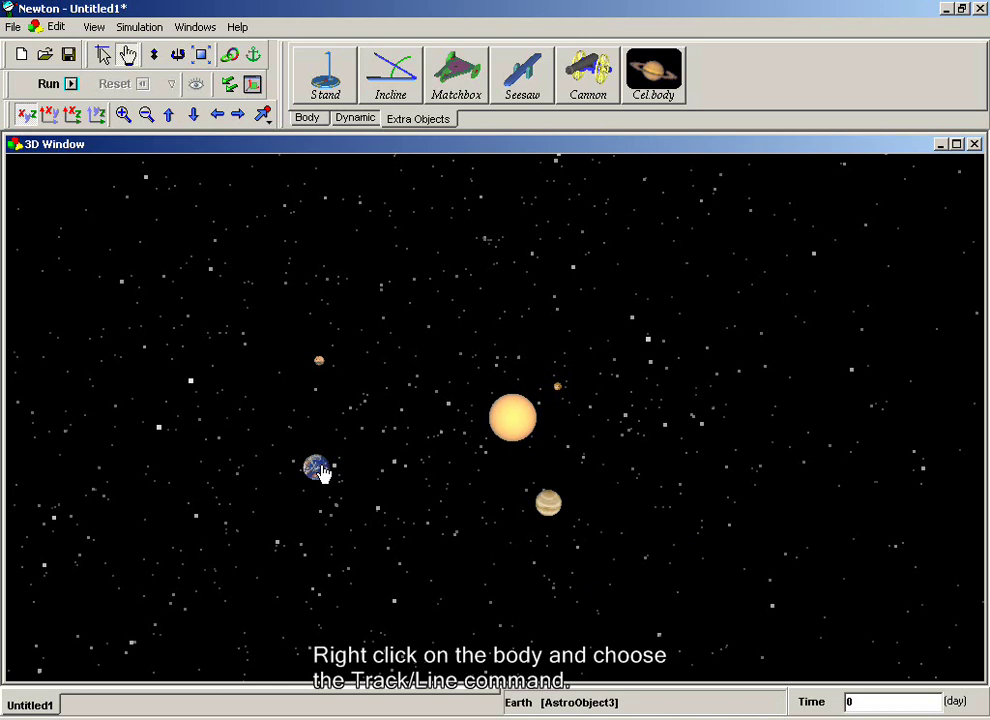
pyautogui.rightClick(324, 473)
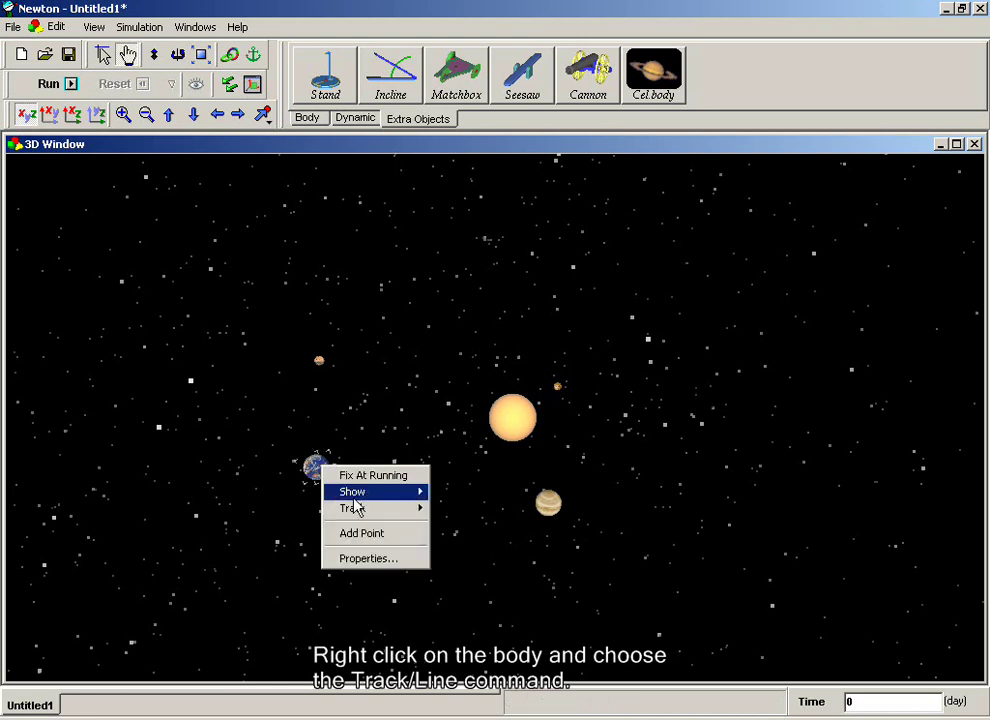
pyautogui.moveTo(358, 510)
pyautogui.click(467, 512)
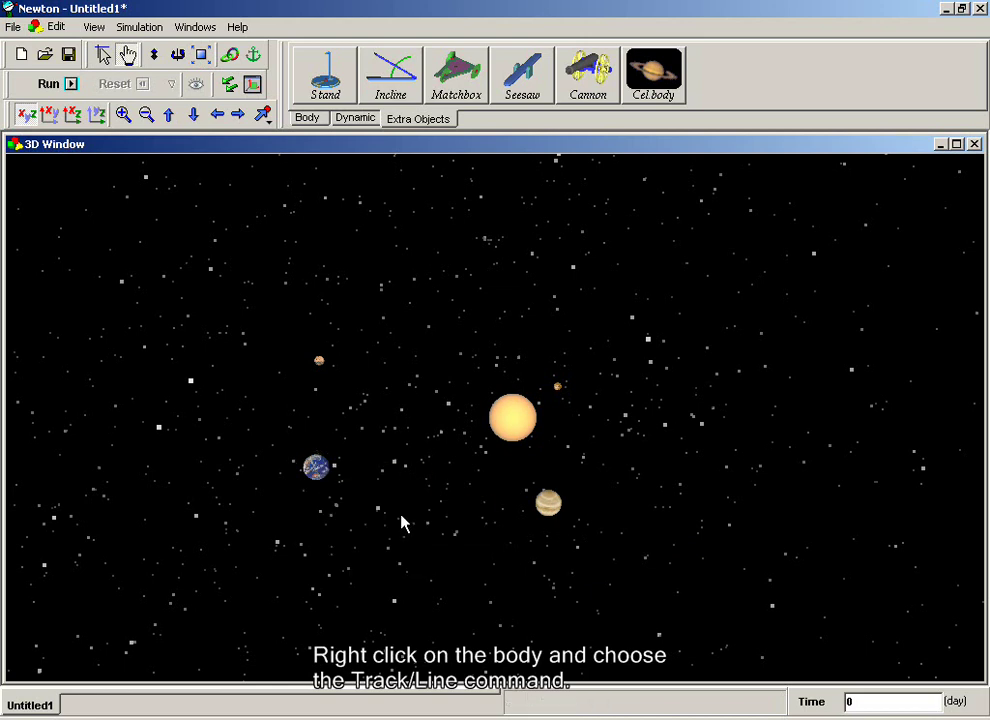
# Turn on the Line track for Mars and for Mercury
pyautogui.rightClick(320, 364)
pyautogui.moveTo(362, 408)
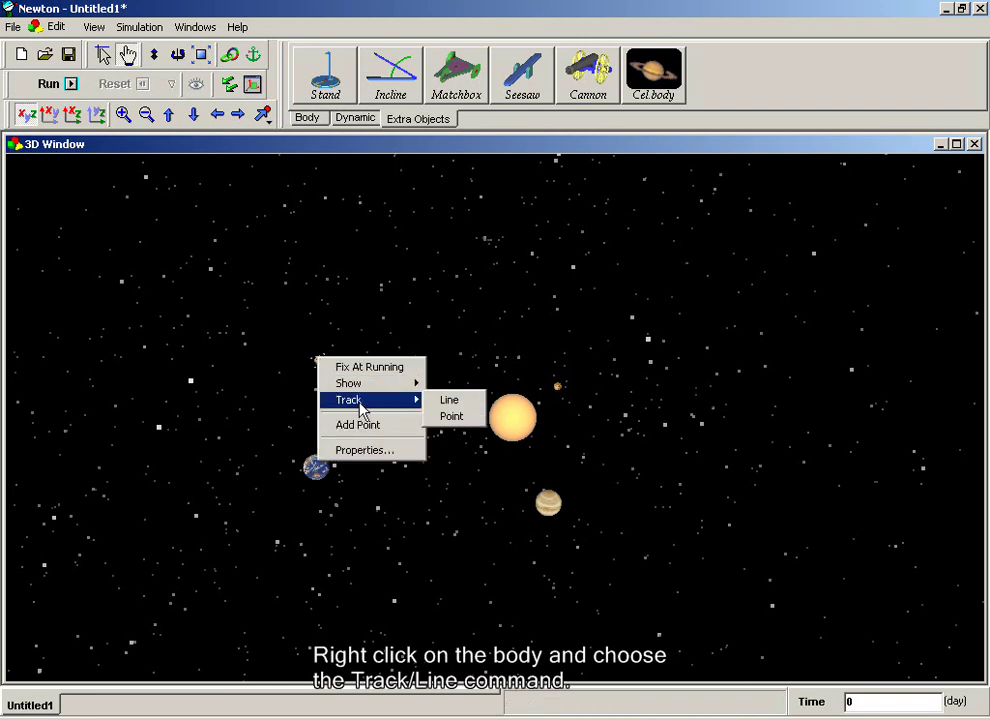
pyautogui.click(450, 400)
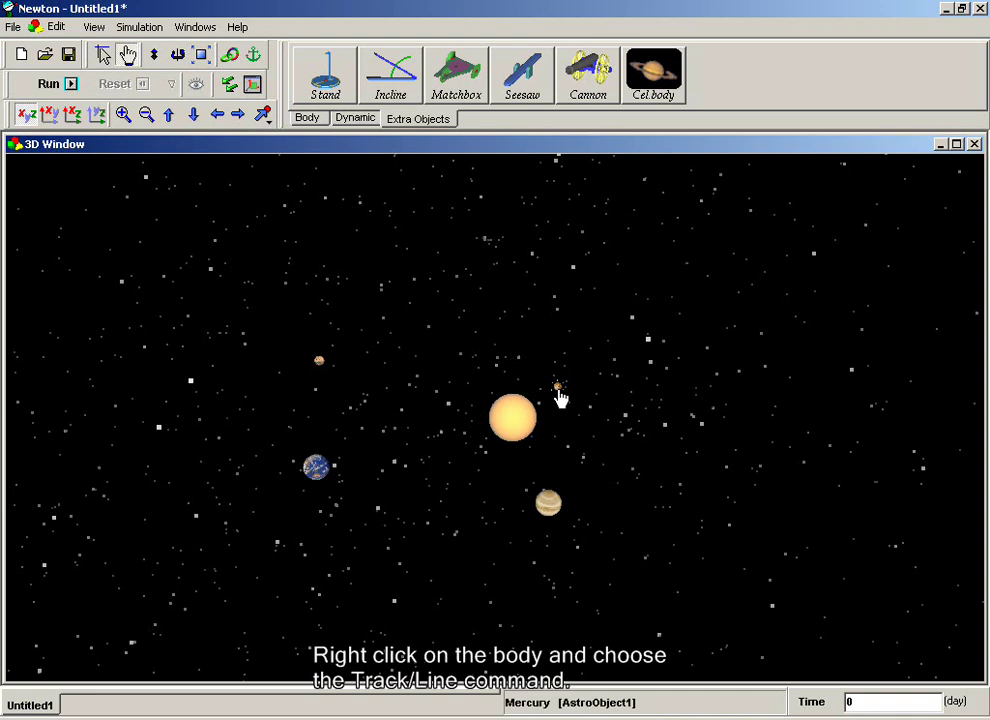
pyautogui.rightClick(560, 396)
pyautogui.moveTo(605, 444)
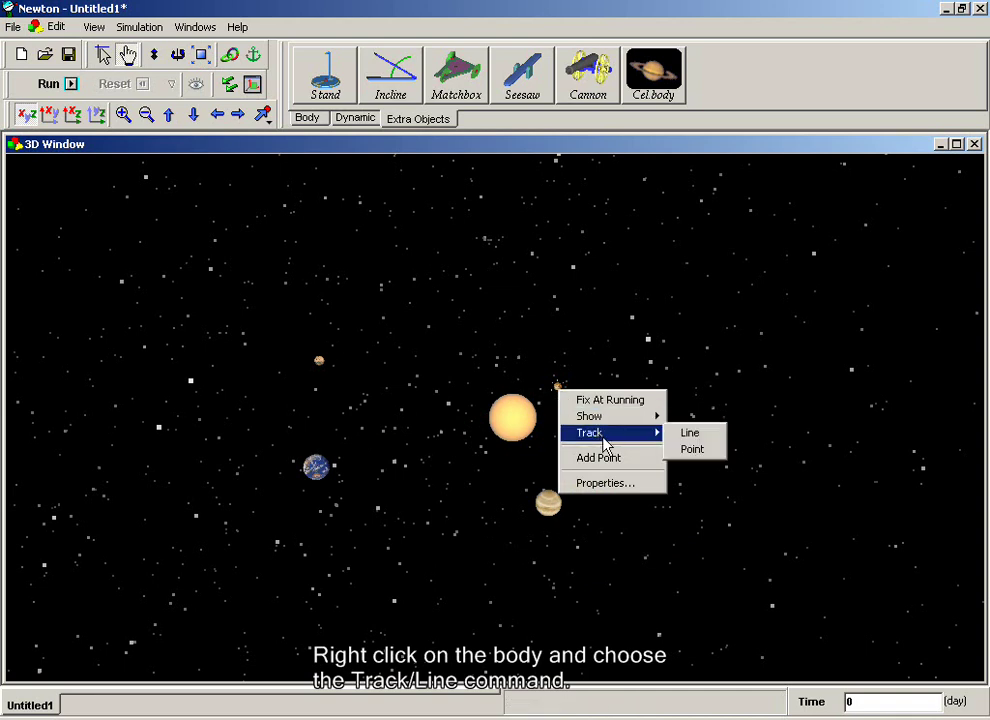
pyautogui.click(688, 434)
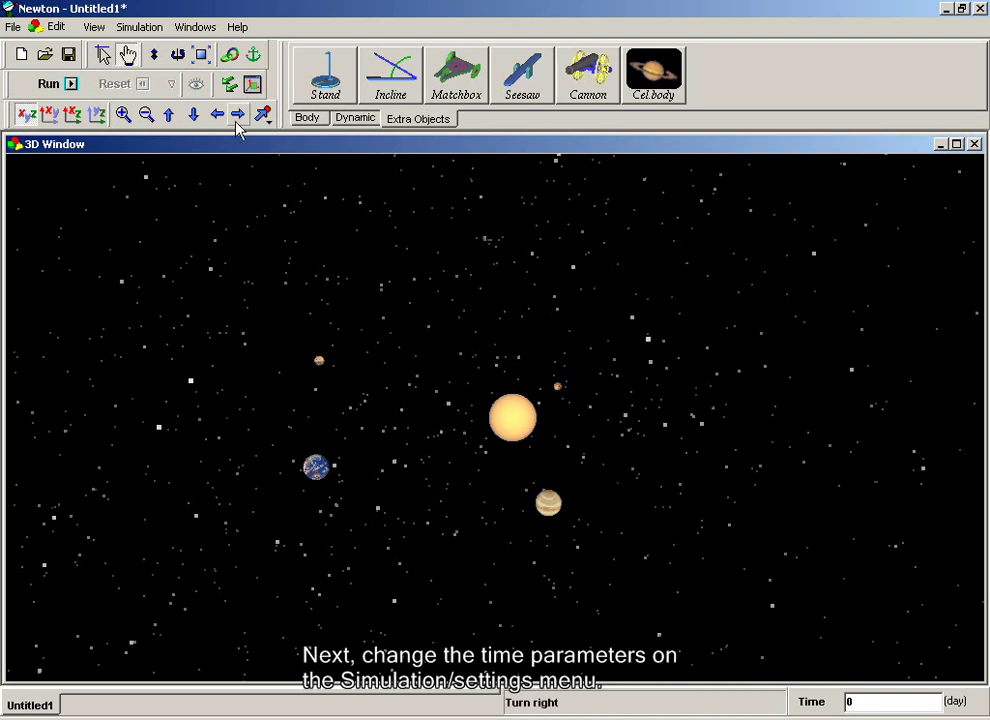
# Set the simulation's virtual time to 50 days per second and its time step to 0.1 day, and run the simulation
pyautogui.click(150, 27)
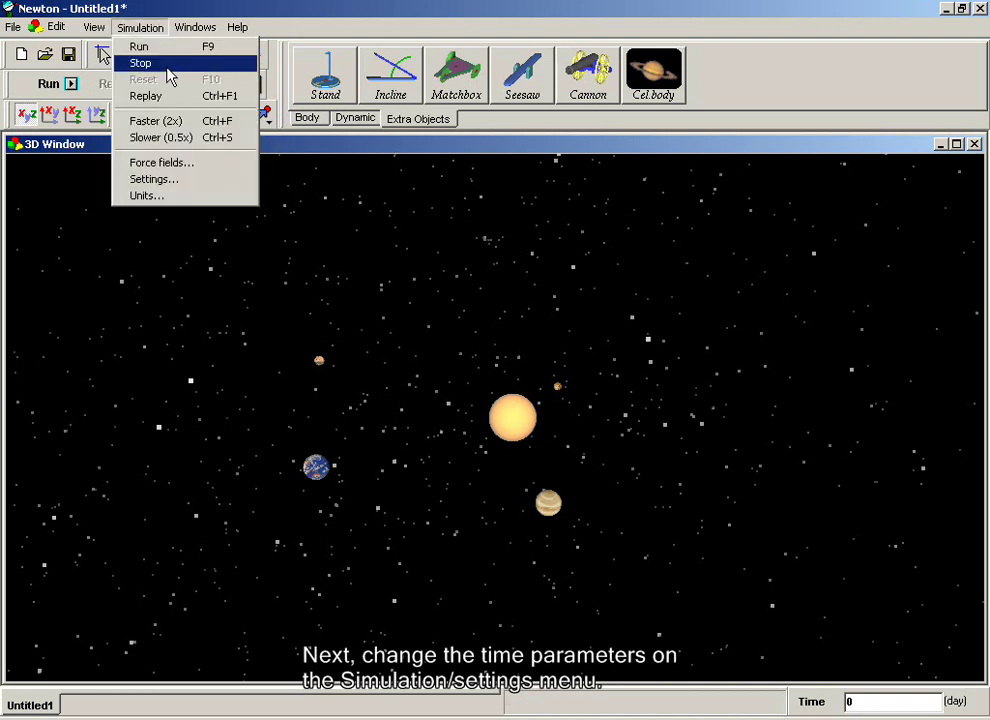
pyautogui.click(194, 186)
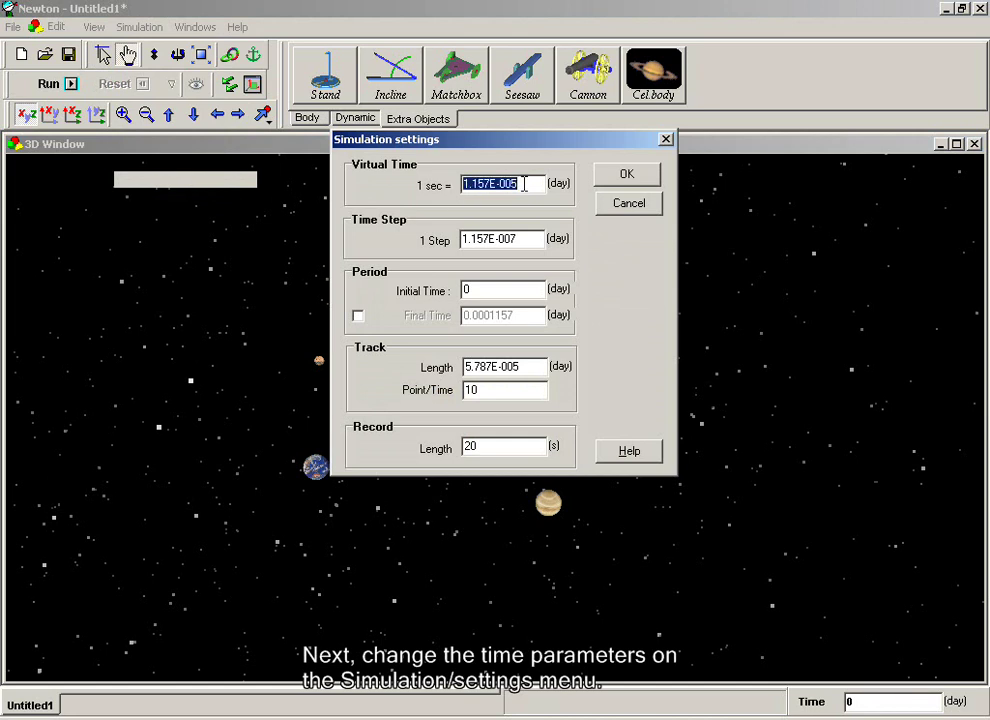
pyautogui.write('50')
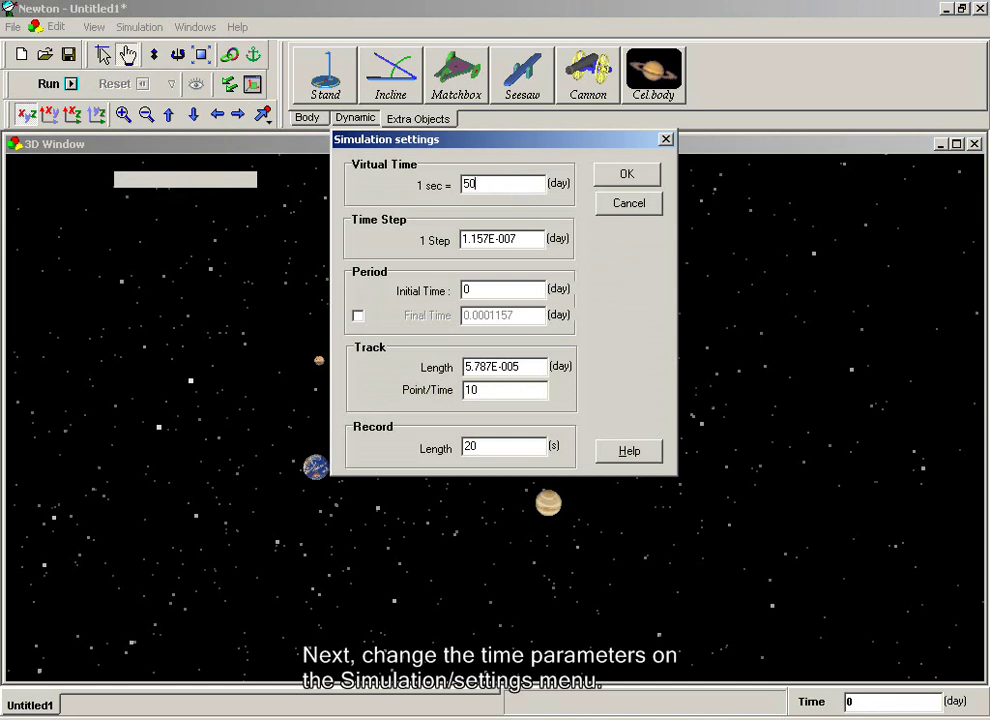
pyautogui.press('Tab')
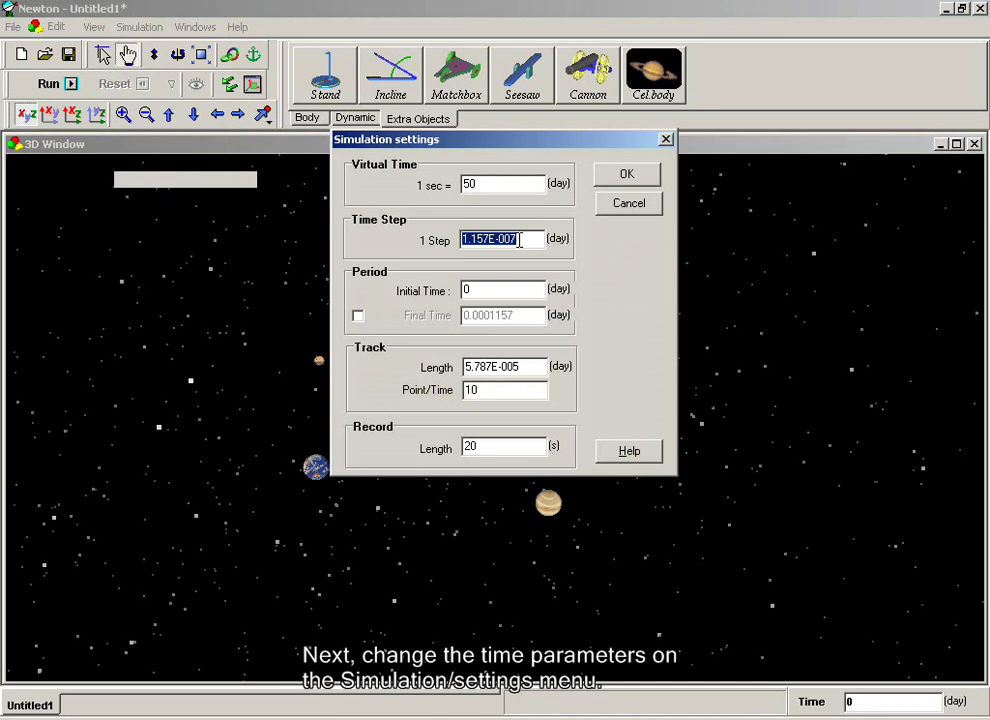
pyautogui.write('0.1')
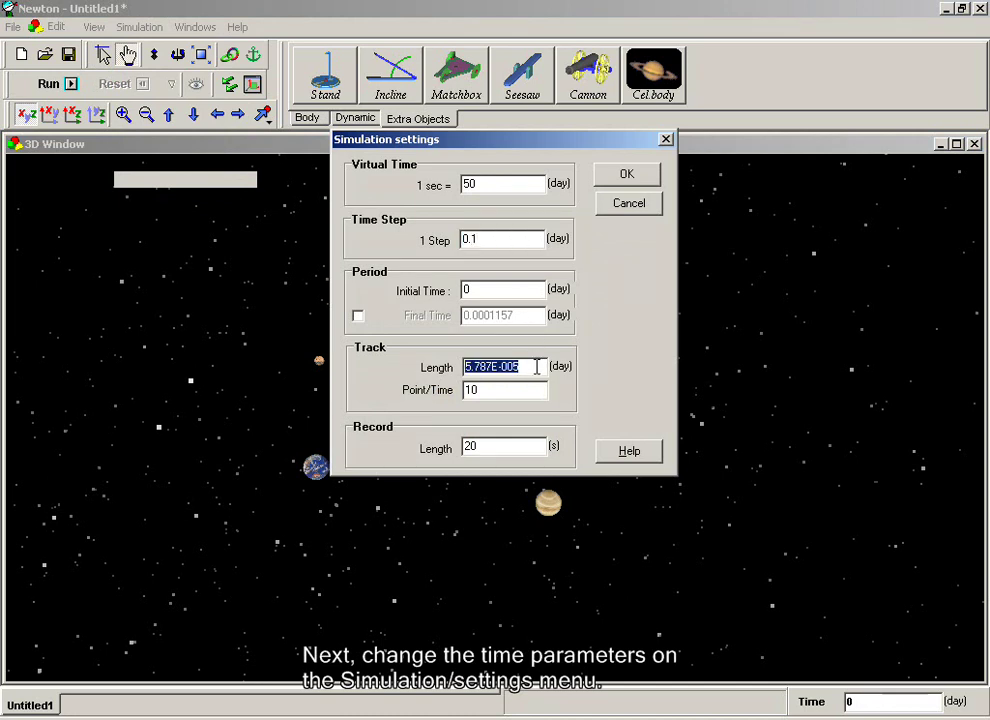
pyautogui.click(622, 184)
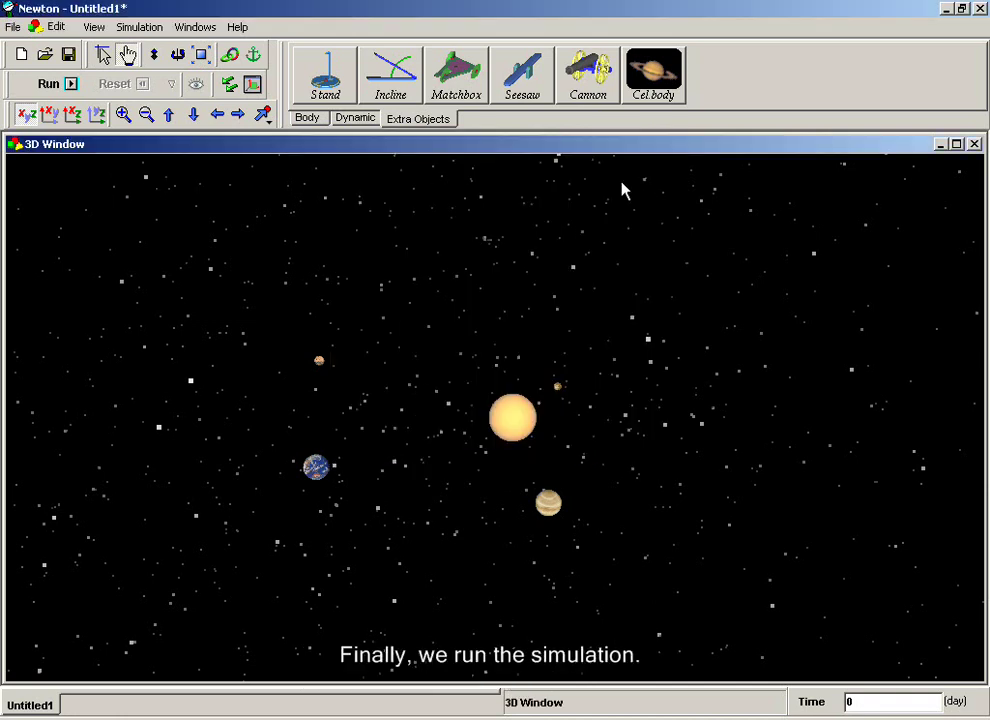
pyautogui.click(47, 85)
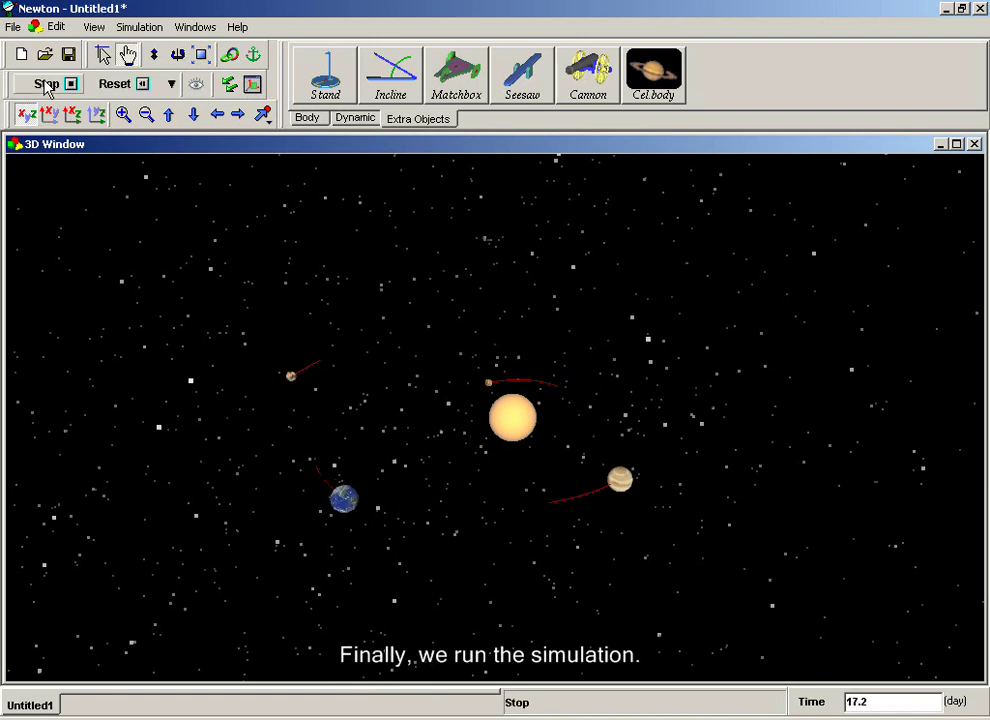